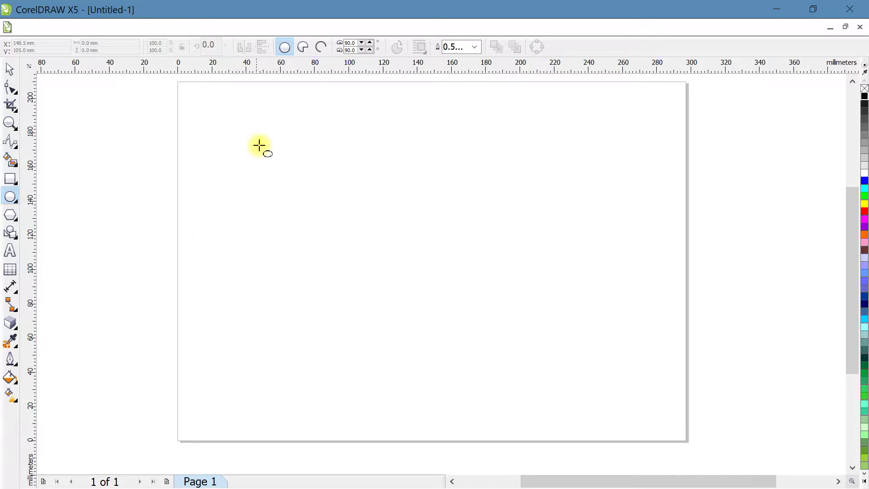
Draw a circle about 165 mm across and a clockwise-tilted ellipse about 121 by 62 mm overlapping the circle's right side
mouse_move(291, 120)
mouse_down()
mouse_move(449, 334)
mouse_move(489, 395)
mouse_move(480, 406)
mouse_up()
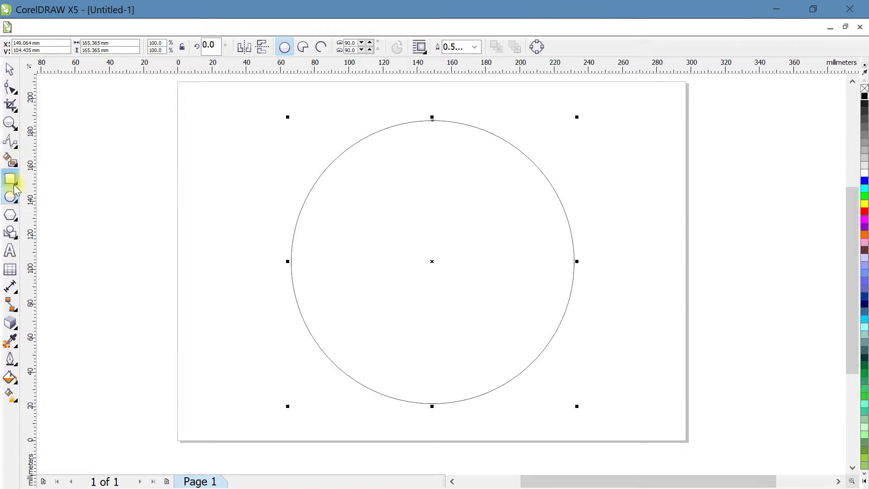
drag(429, 154, 638, 263)
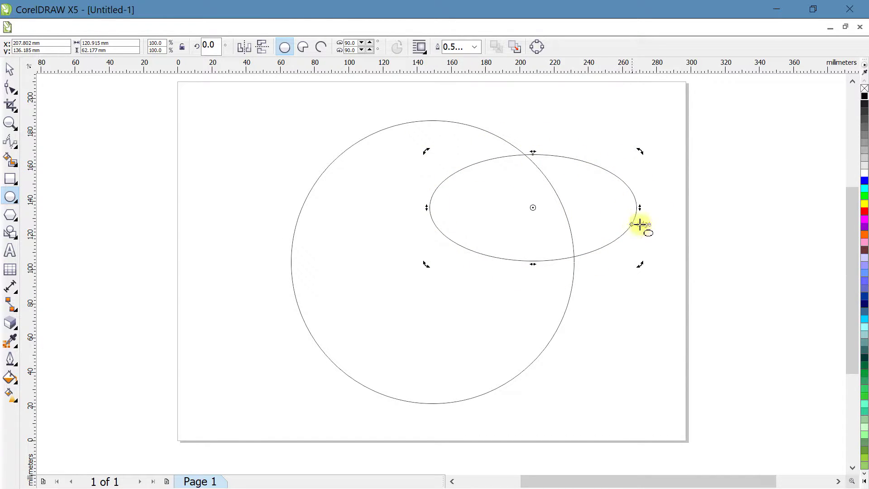
drag(640, 207, 633, 269)
drag(637, 175, 640, 209)
click(10, 70)
click(423, 198)
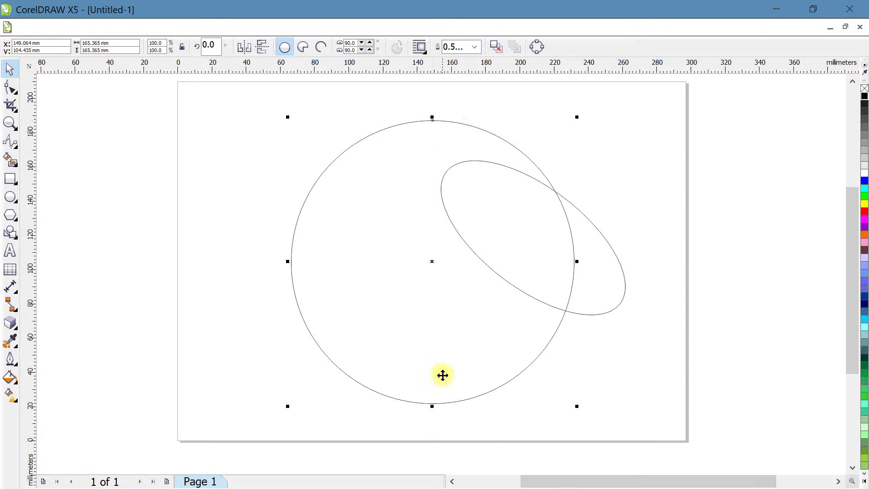
click(213, 159)
Draw a straight vertical line about 201 mm long beside the circle, spanning nearly the full page height
click(10, 143)
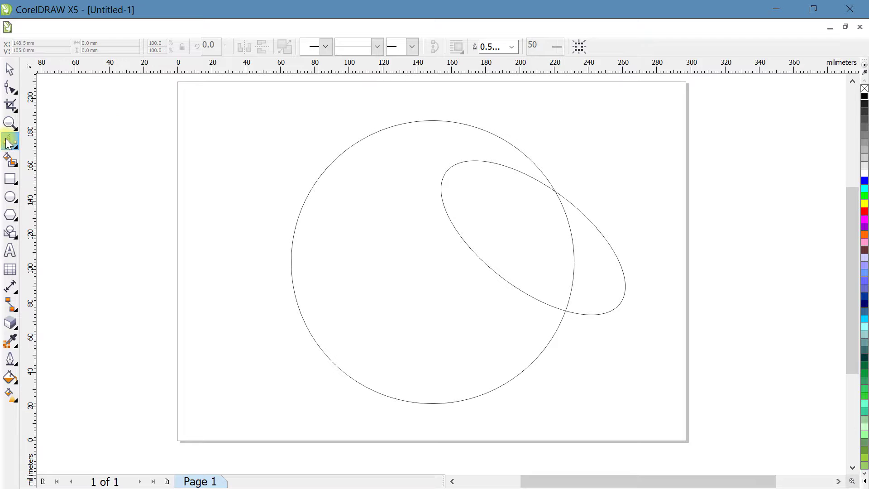
click(62, 142)
click(270, 97)
click(274, 257)
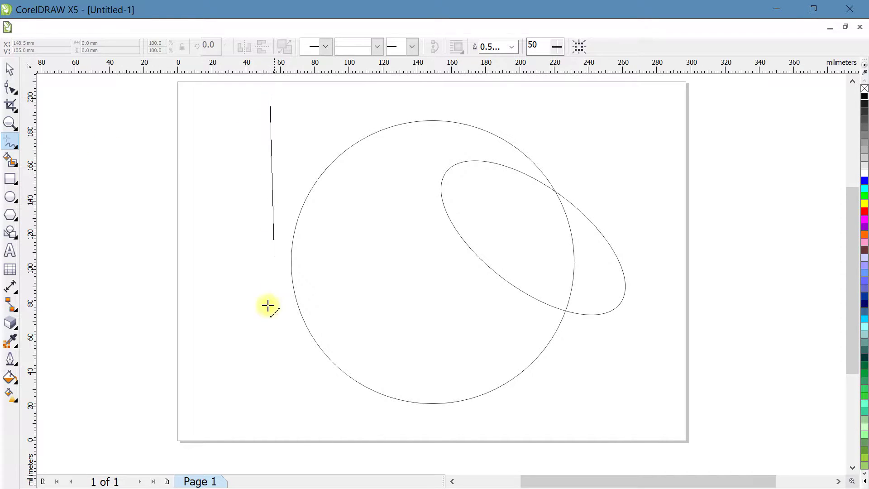
ctrl+click(271, 441)
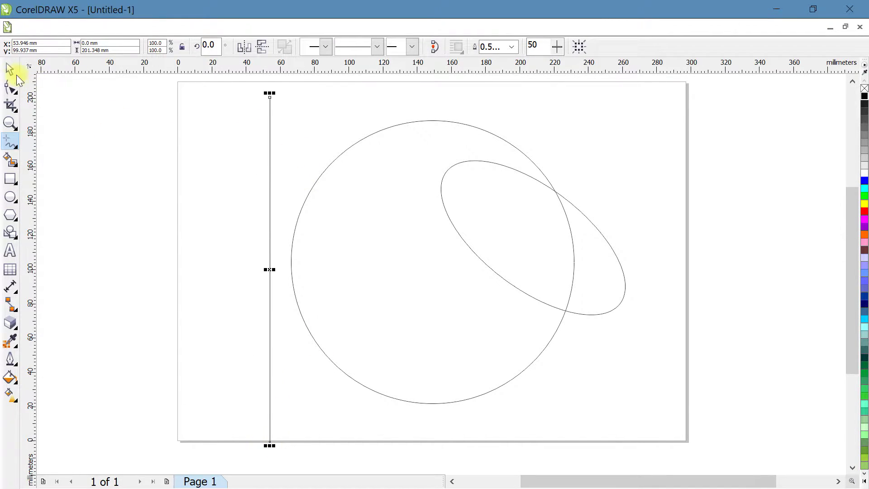
Align the vertical line with the circle's horizontal centre
click(10, 70)
shift+click(386, 169)
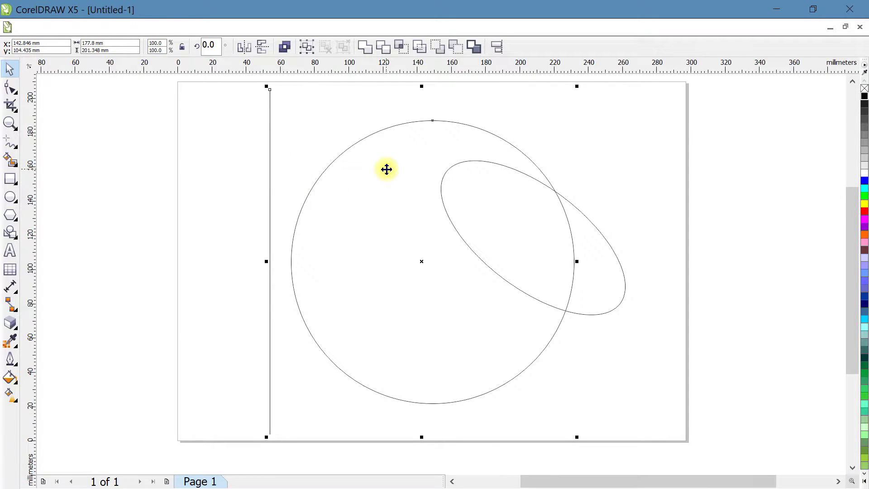
key(c)
click(281, 131)
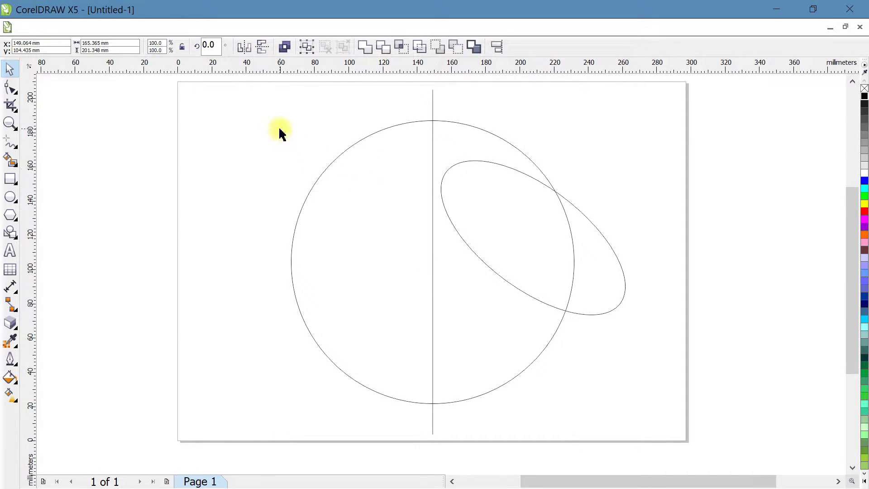
Resize the tilted ellipse to about 88 by 87 mm overall and place it between the vertical line and the circle's right edge
click(568, 219)
drag(629, 318, 607, 300)
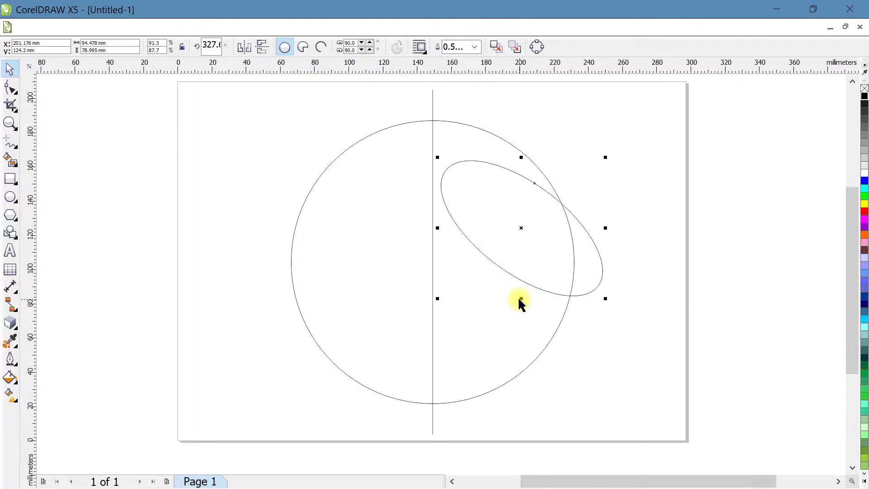
drag(522, 299, 516, 311)
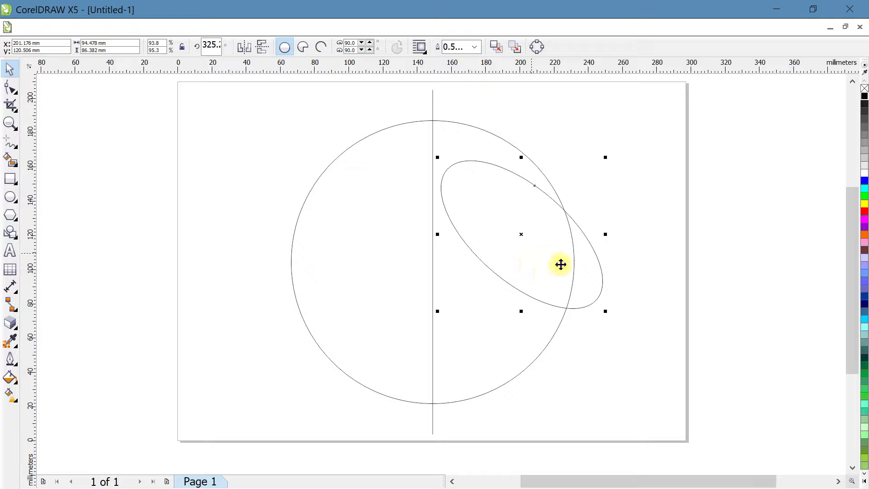
drag(586, 272, 585, 269)
drag(599, 307, 587, 296)
drag(586, 262, 586, 265)
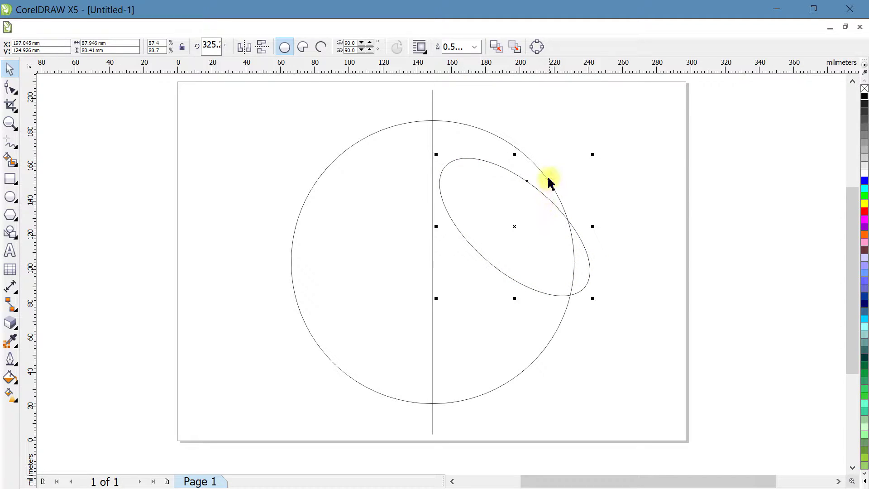
drag(514, 156, 523, 142)
drag(522, 208, 527, 233)
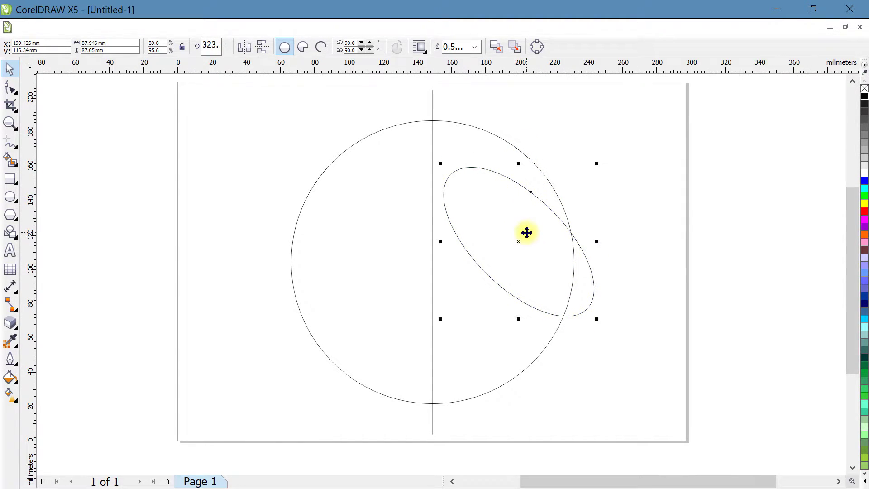
Cut the tilted ellipse out of the circle with Back Minus Front
shift+click(433, 121)
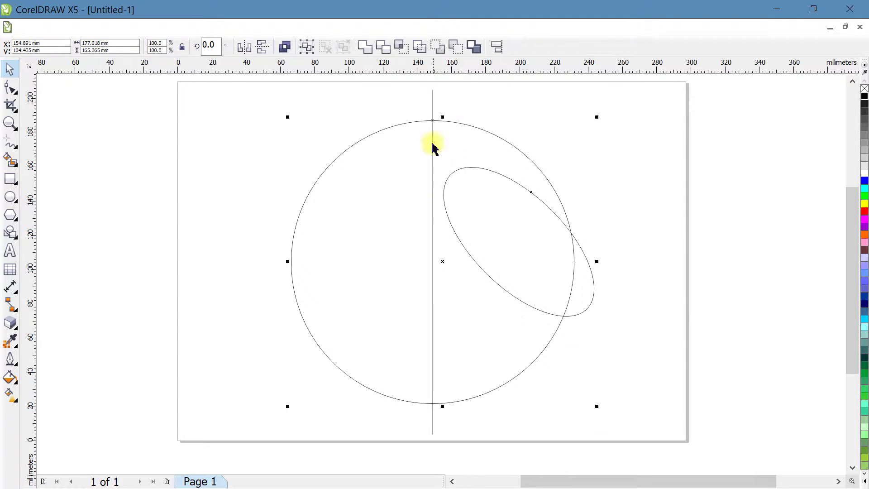
click(455, 46)
click(542, 215)
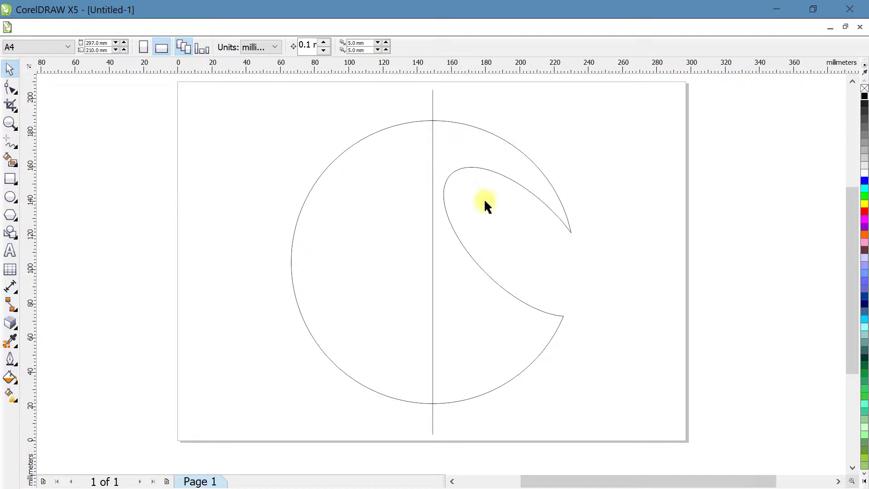
Split the notched circle along the vertical line with Back Minus Front
click(432, 103)
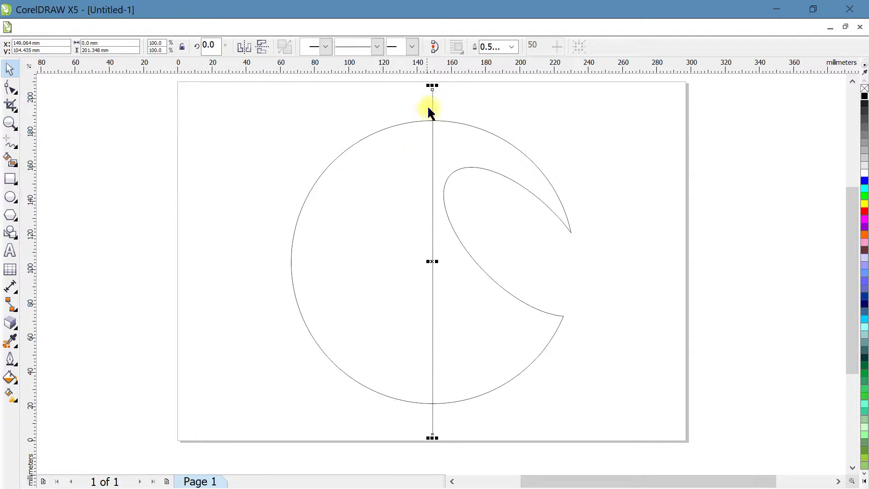
key(ctrl+a)
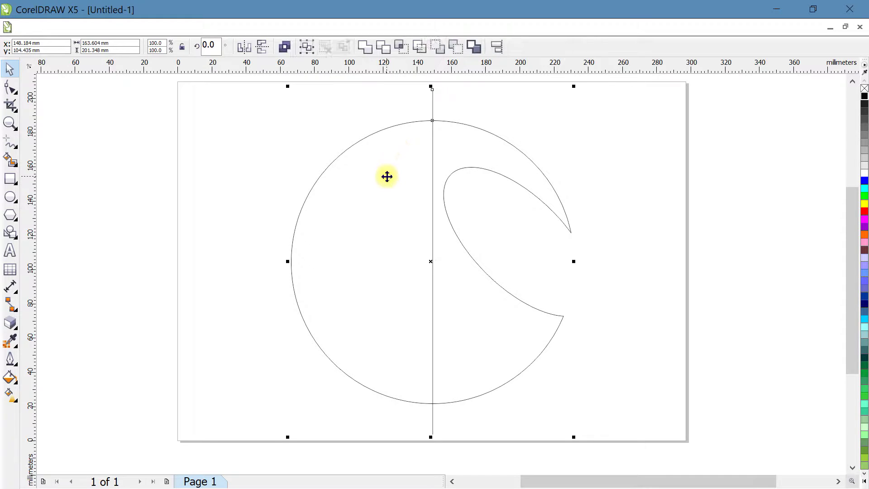
click(455, 46)
click(650, 151)
drag(442, 149, 465, 146)
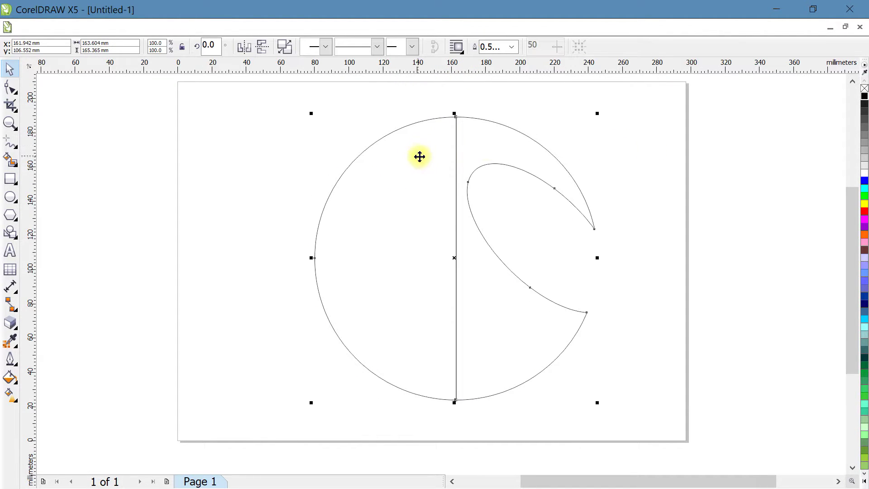
key(ctrl+z)
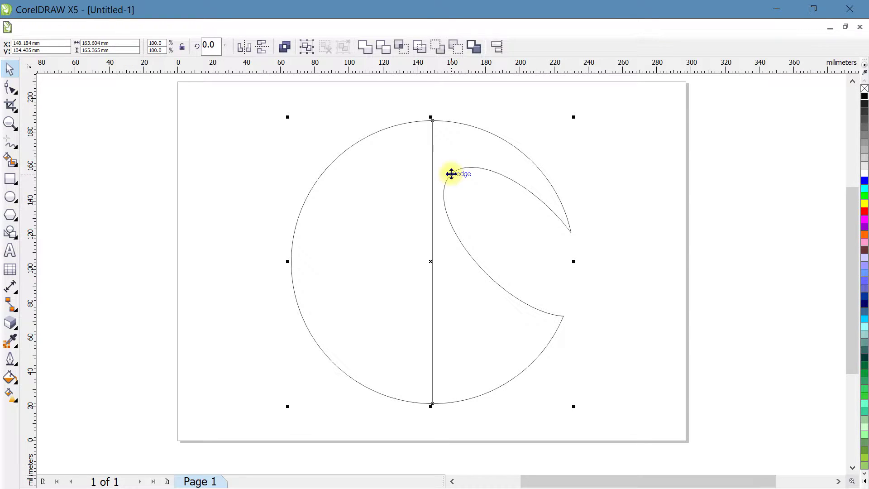
Break the split circle apart and delete its plain left half
click(573, 154)
click(367, 205)
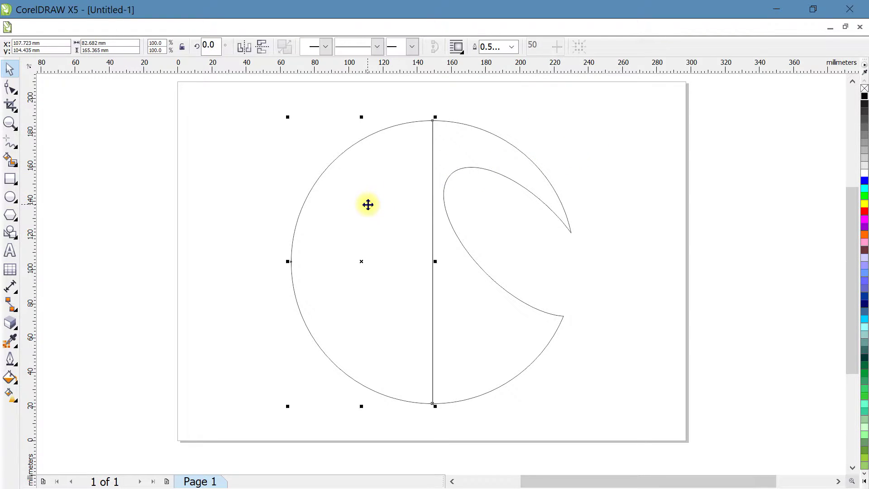
key(Delete)
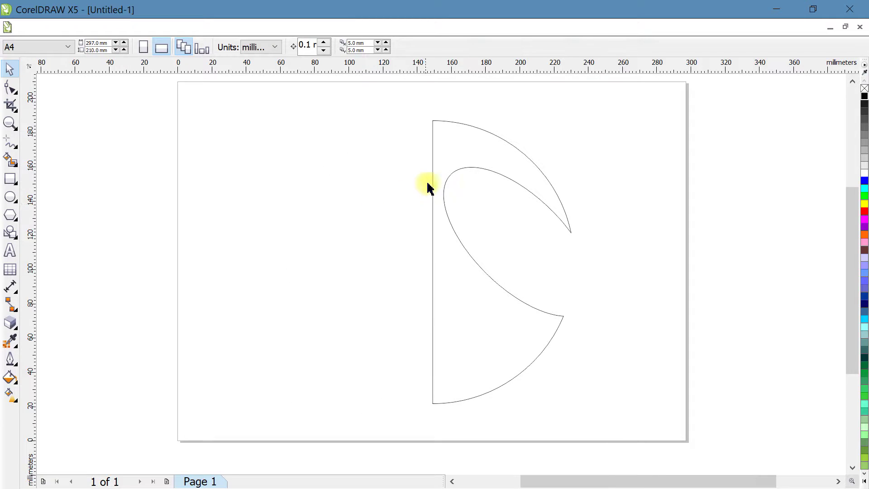
Create a horizontally mirrored copy of the notched half against its straight edge and flip that copy vertically
click(454, 153)
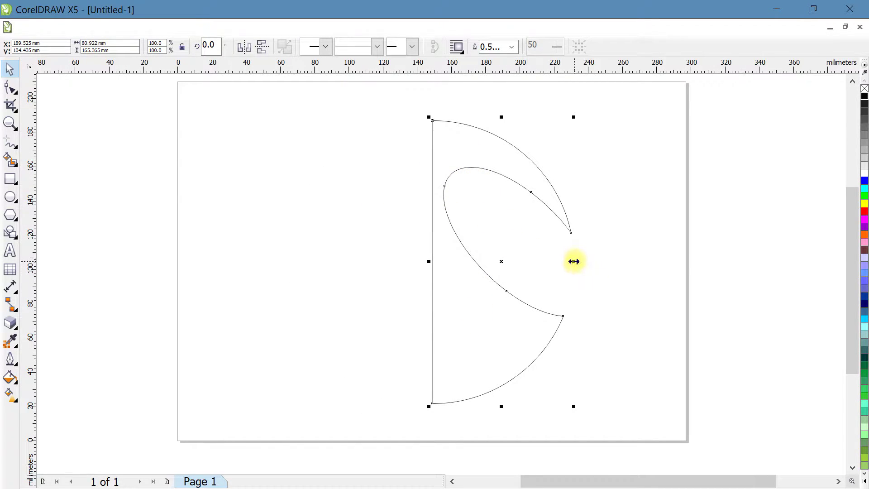
drag(573, 262, 367, 248)
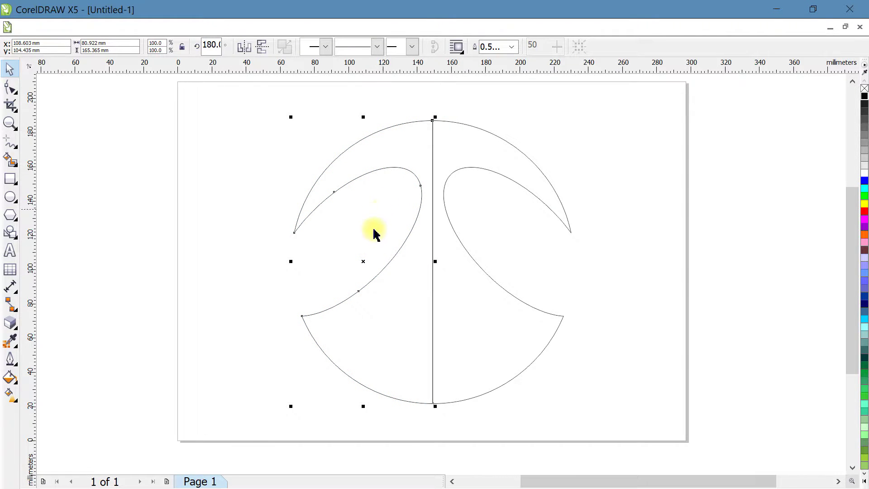
click(265, 53)
click(291, 182)
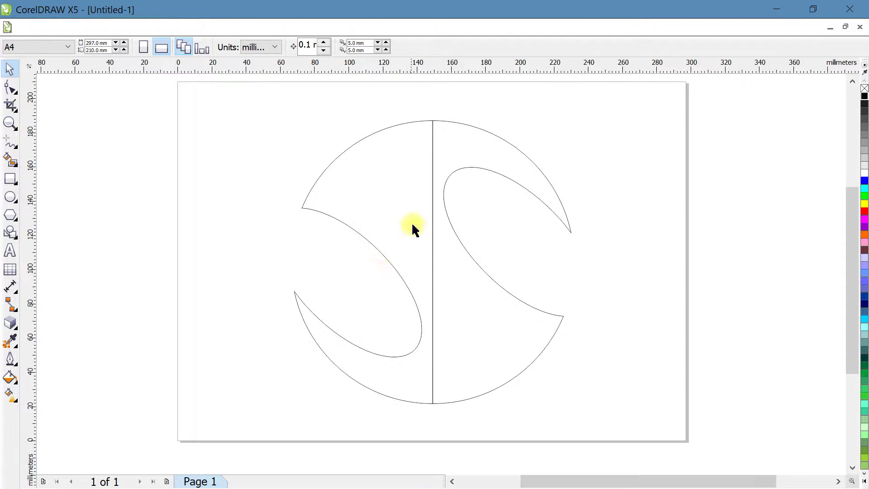
Weld the two notched halves into a single S-shaped outline and reposition it at about X 148 mm, Y 111 mm
click(433, 194)
key(ctrl+a)
click(364, 47)
click(433, 180)
drag(412, 178, 412, 163)
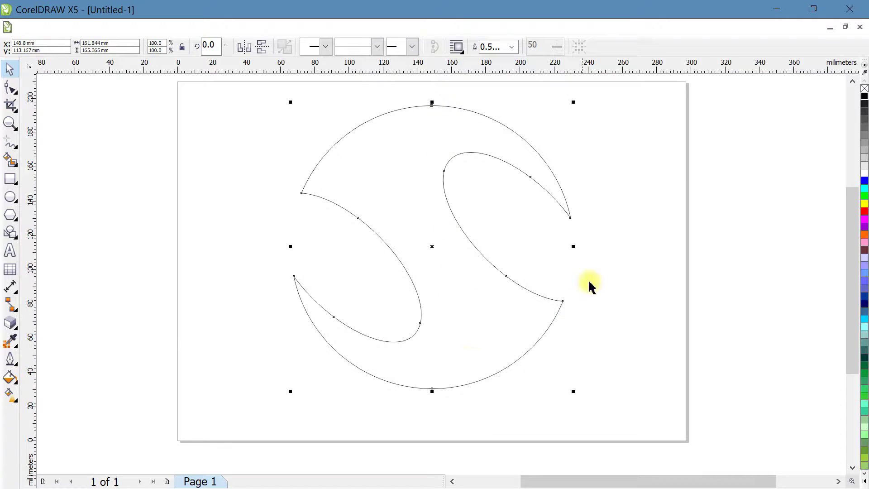
click(472, 252)
drag(455, 250, 448, 246)
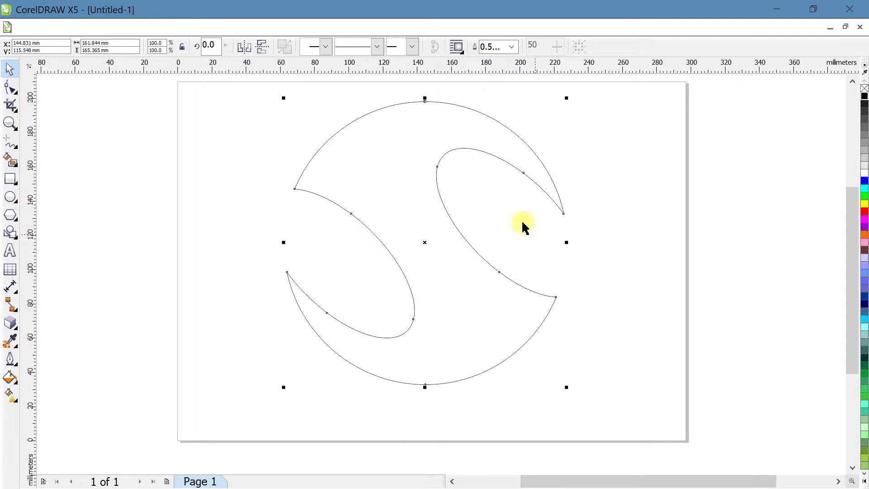
click(274, 207)
drag(415, 186, 421, 194)
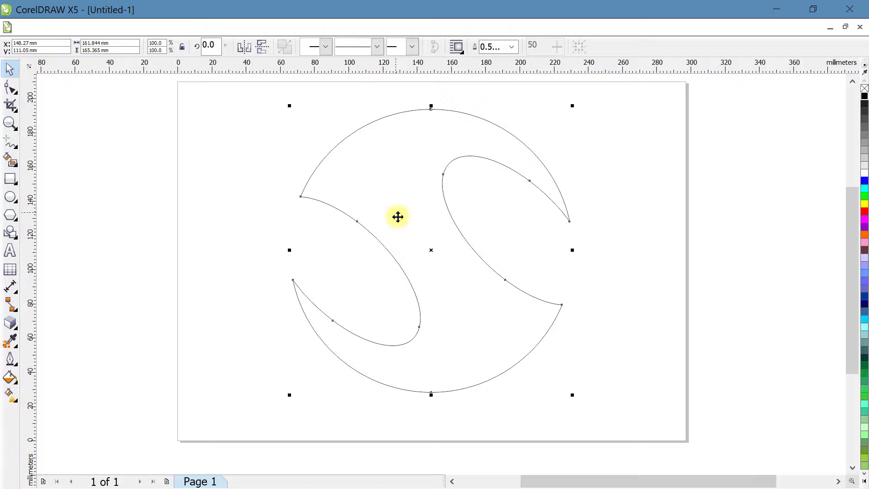
Fill the S shape with red and move it to about X 133 mm, Y 110 mm
click(864, 212)
click(634, 240)
drag(388, 235, 358, 224)
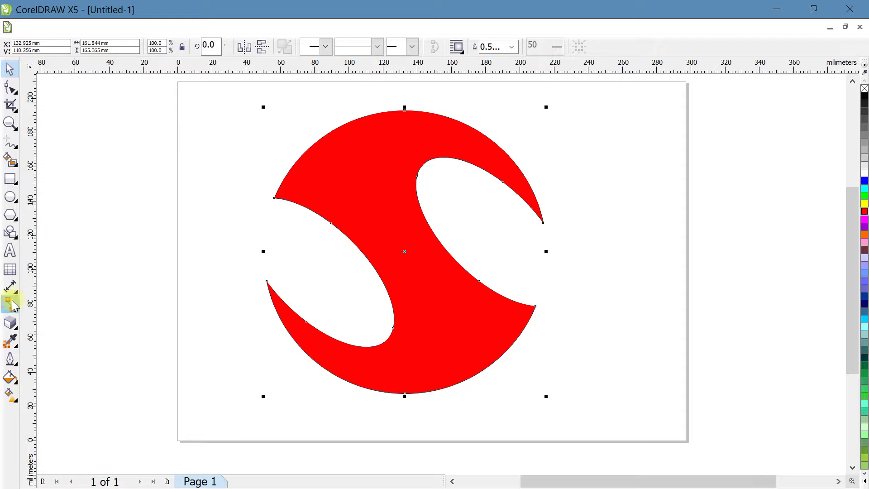
Extrude the red S shape toward its upper right with the Extrude tool and increase the extrusion depth
click(10, 330)
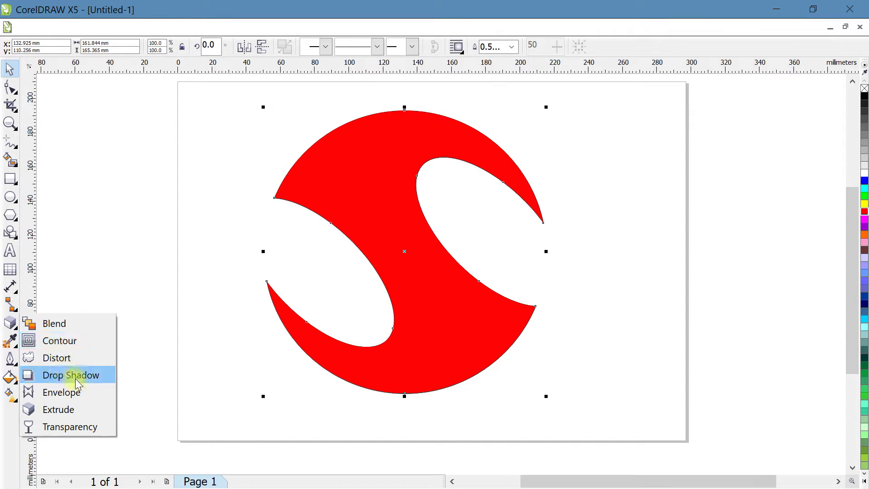
click(66, 410)
drag(414, 249, 497, 207)
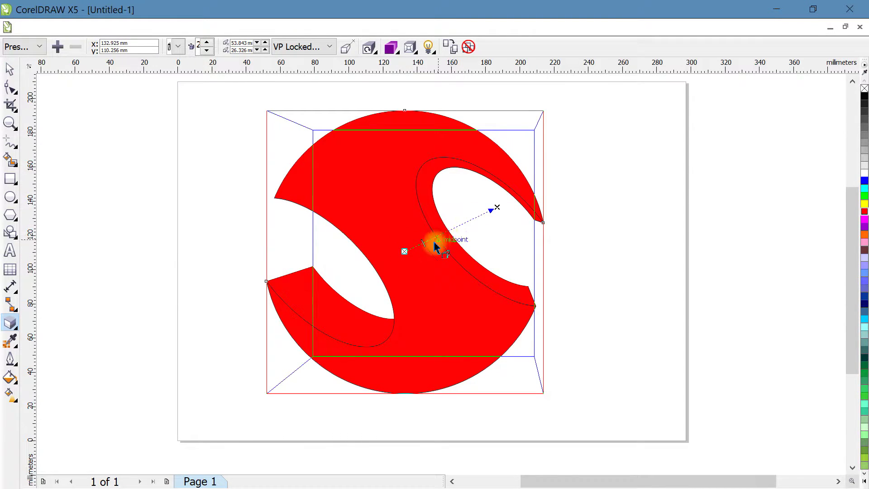
drag(424, 245, 436, 237)
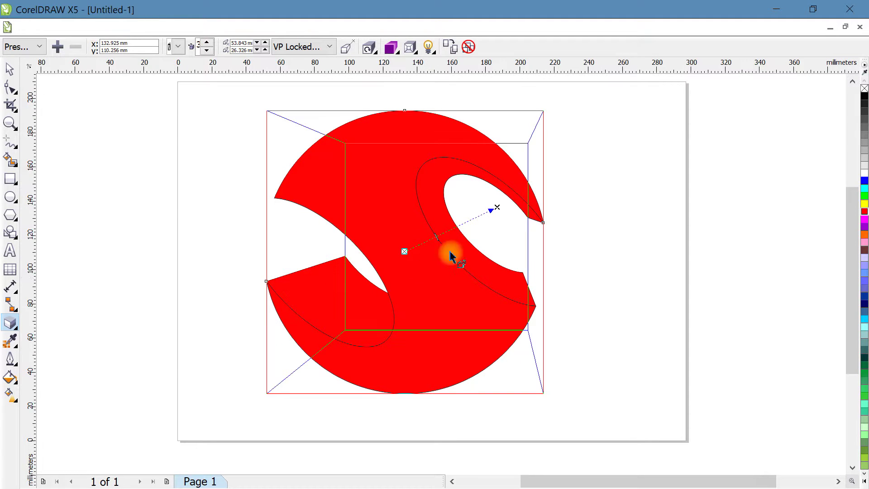
Move the extrusion's vanishing point to the S shape's centre at 0.0, 0.0 mm, and try a greater depth before restoring it
drag(497, 208, 404, 251)
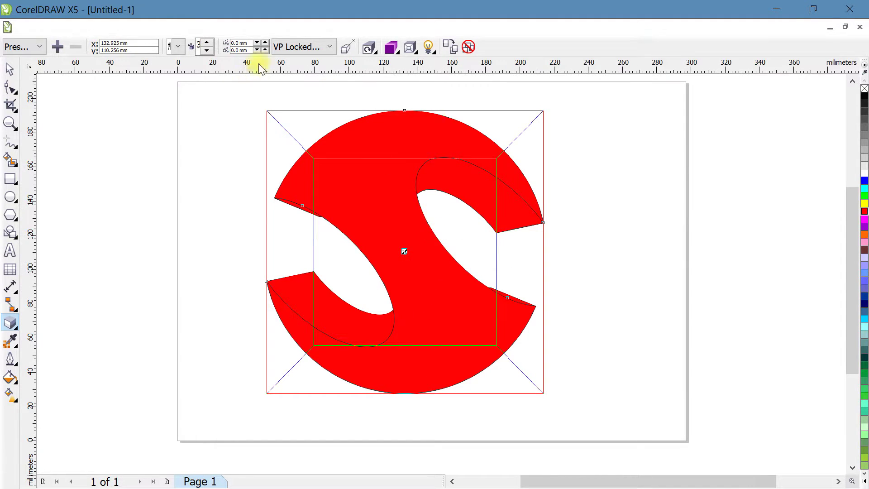
click(207, 44)
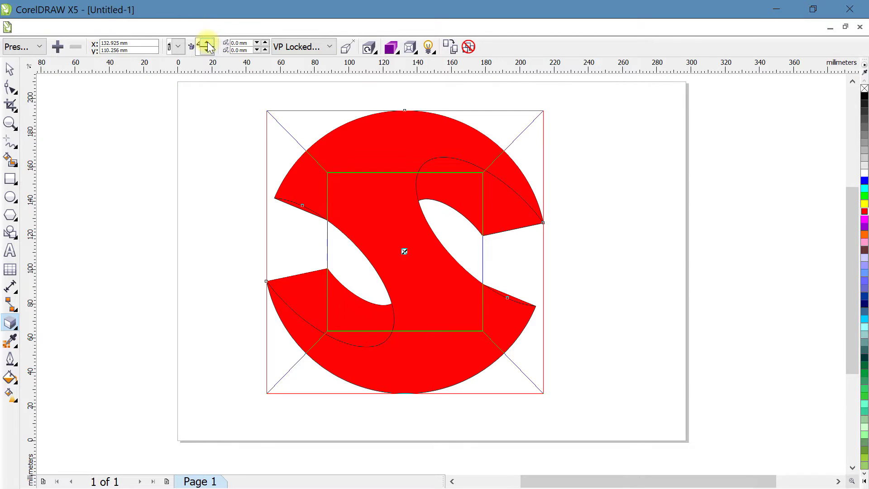
click(205, 51)
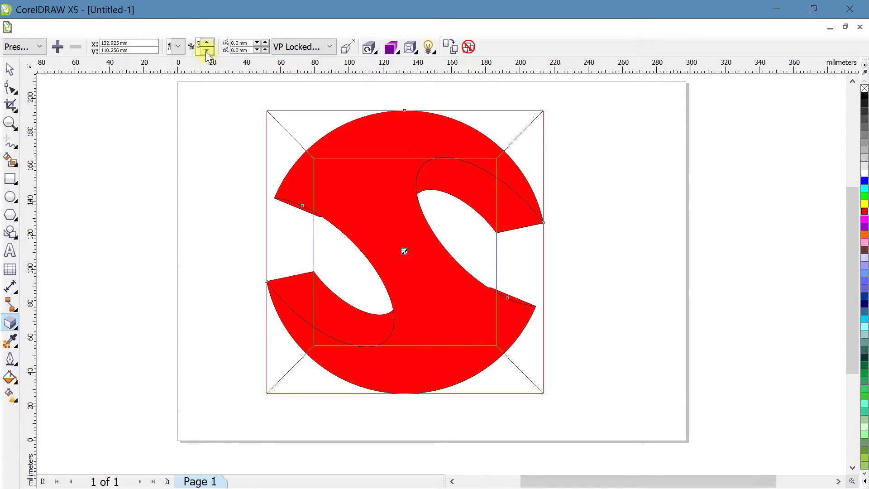
click(10, 68)
click(310, 227)
scroll(307, 224, up, 4)
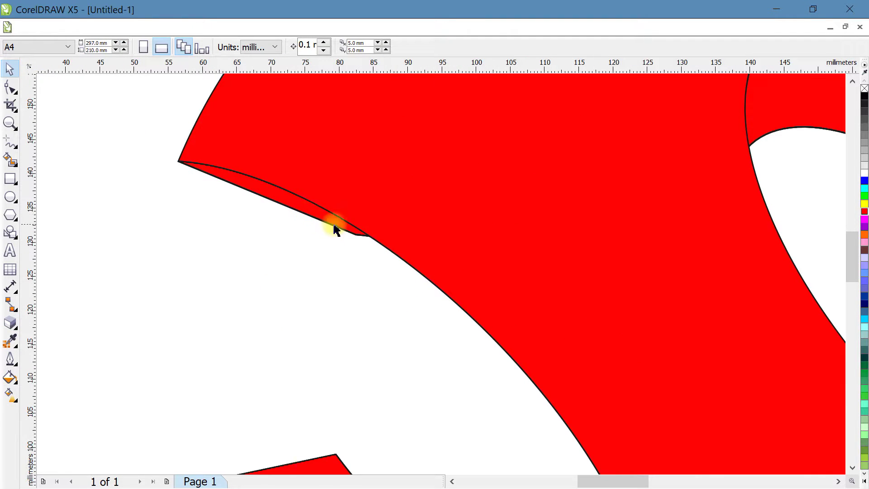
scroll(290, 205, down, 4)
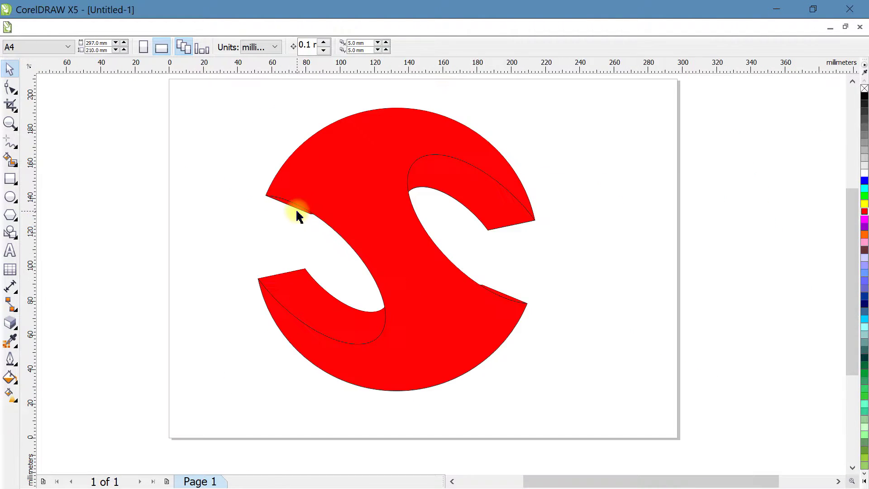
Break the extrude group of the S shape apart and ungroup the separated extrusion side faces
scroll(497, 294, up, 4)
scroll(479, 292, down, 4)
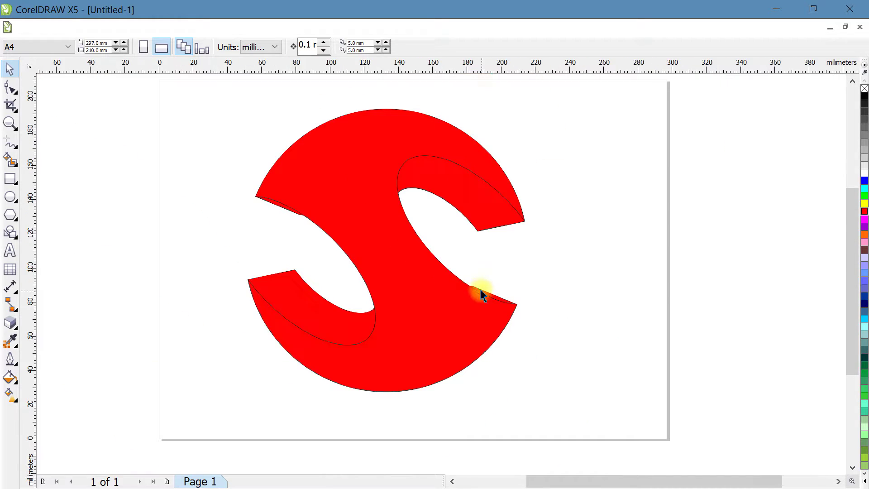
scroll(379, 233, up, 3)
scroll(376, 233, down, 3)
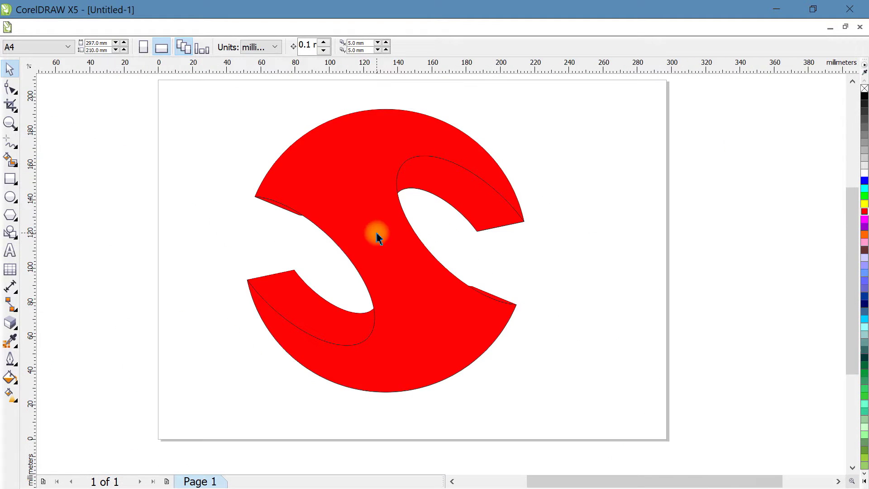
right_click(451, 184)
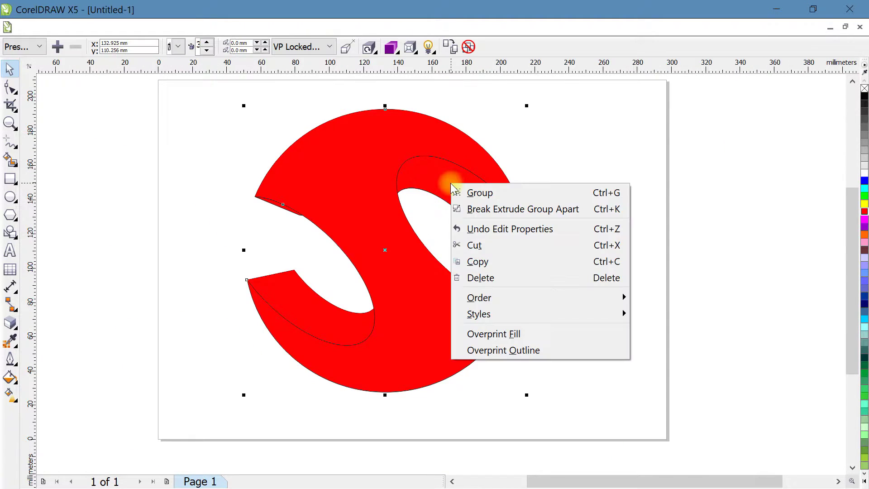
click(487, 210)
click(559, 183)
drag(479, 206, 462, 242)
drag(527, 240, 485, 249)
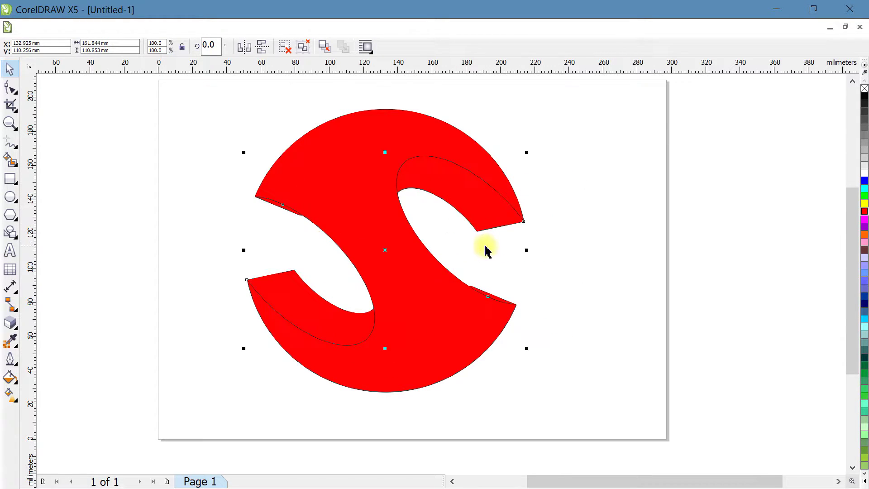
right_click(456, 184)
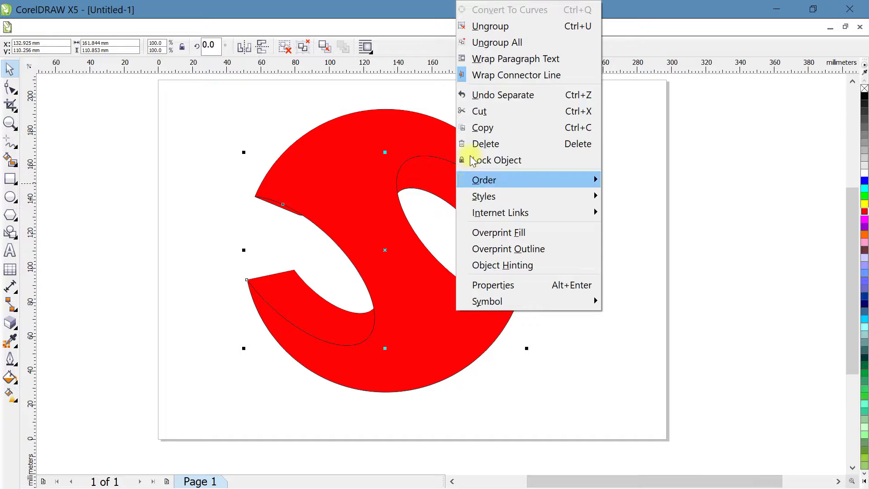
click(496, 25)
click(542, 134)
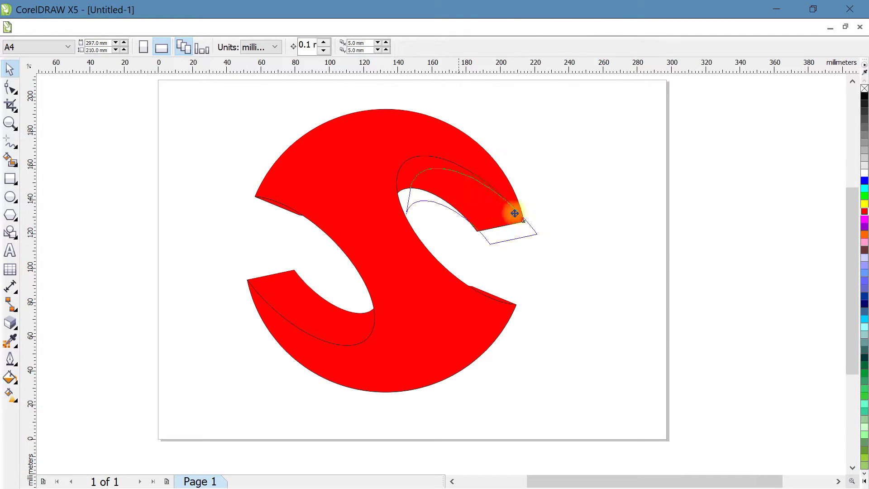
Try moving the ungrouped side faces away from the S shape, and undo the moves
drag(501, 208, 573, 243)
click(247, 249)
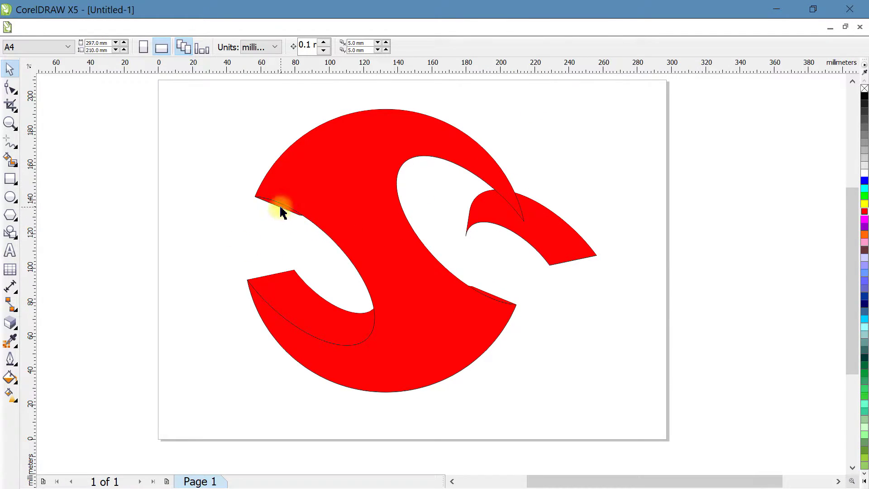
drag(281, 206, 237, 240)
drag(285, 284, 258, 271)
key(ctrl+z)
key(ctrl+z)
key(ctrl+z)
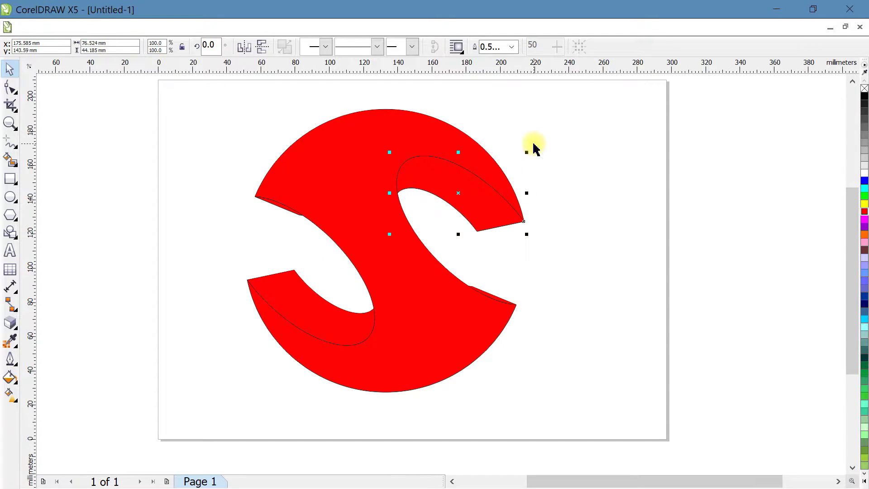
Apply a linear interactive fill to the upper-right side face, running from black at its inner end to red at its tip
click(10, 395)
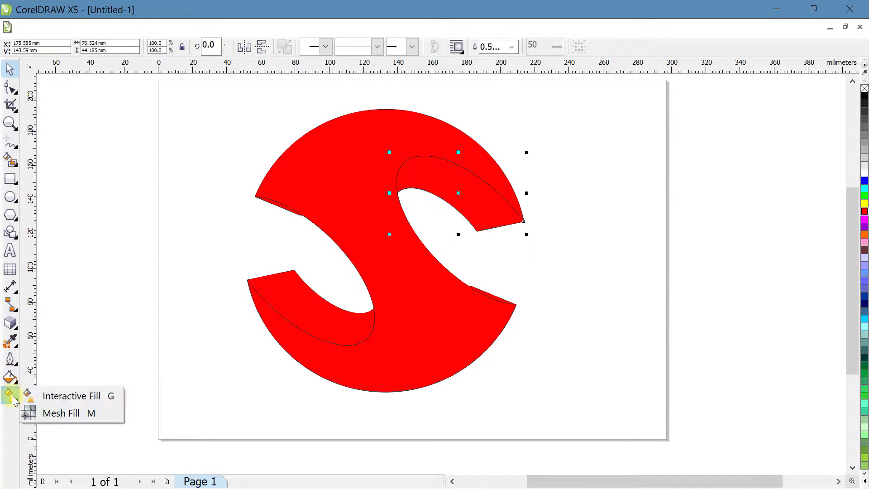
click(77, 396)
click(442, 196)
mouse_move(397, 172)
mouse_down()
mouse_move(498, 217)
mouse_move(502, 226)
mouse_move(402, 164)
mouse_up()
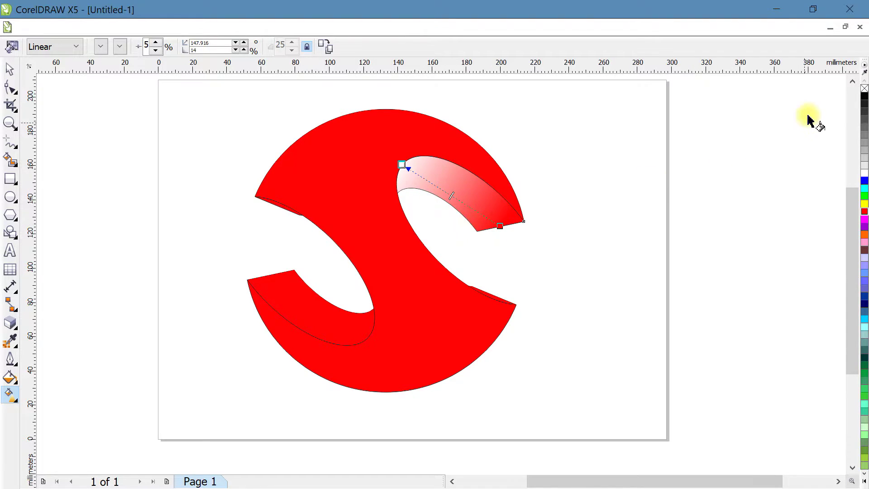
click(863, 97)
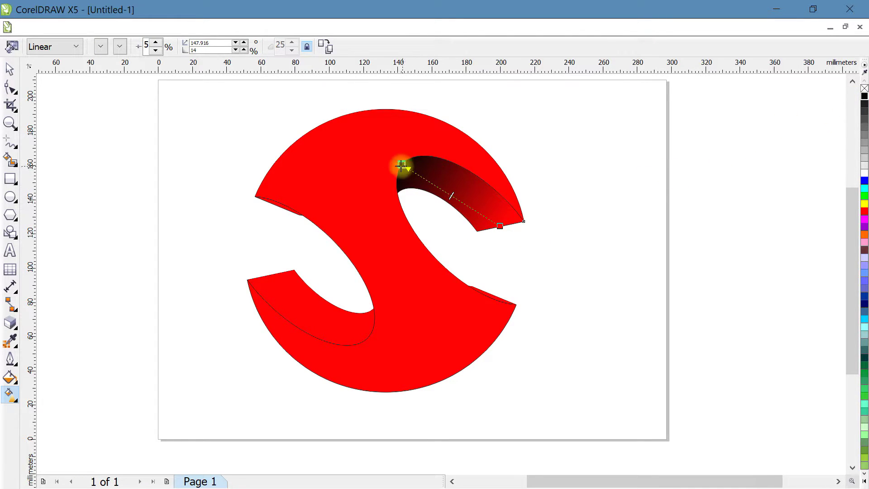
Stretch the upper-right face's gradient beyond both ends of the face, angling it at about 150 degrees
drag(401, 166, 359, 169)
click(500, 226)
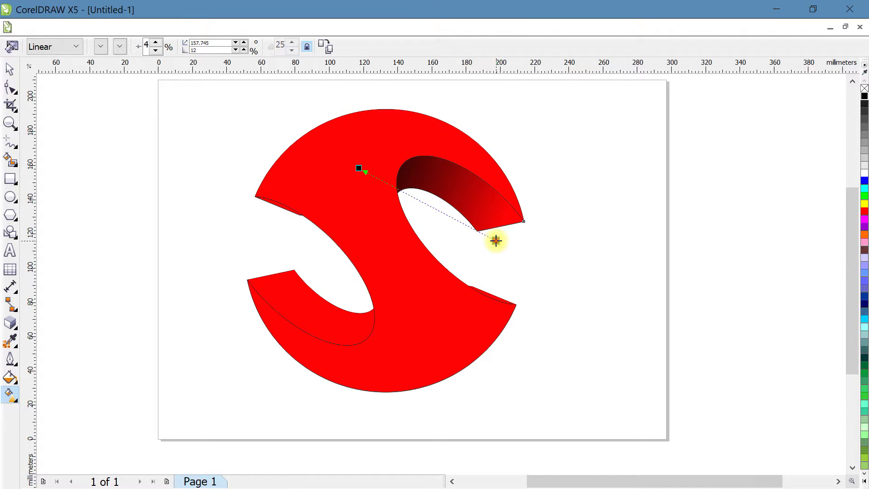
drag(358, 169, 358, 151)
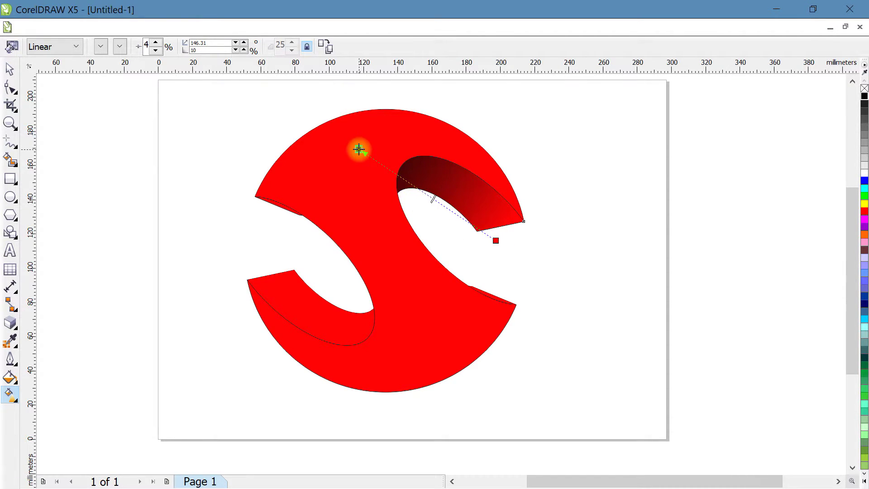
drag(362, 149, 362, 149)
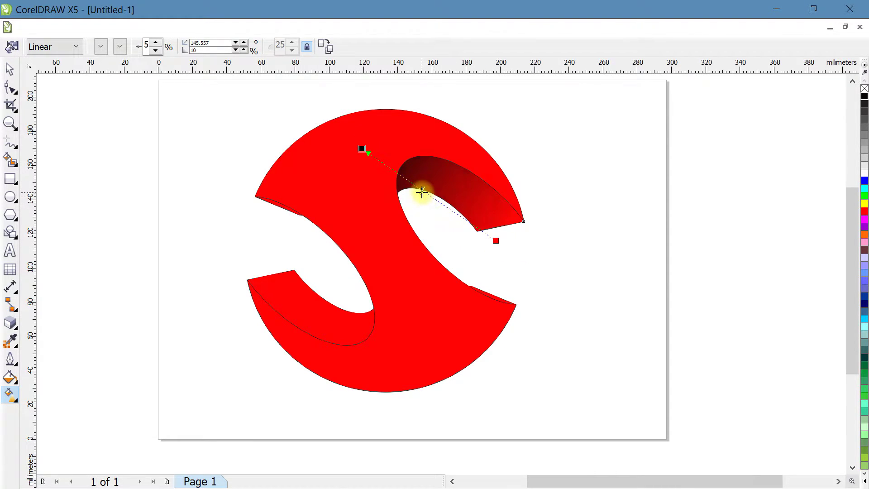
drag(361, 148, 352, 157)
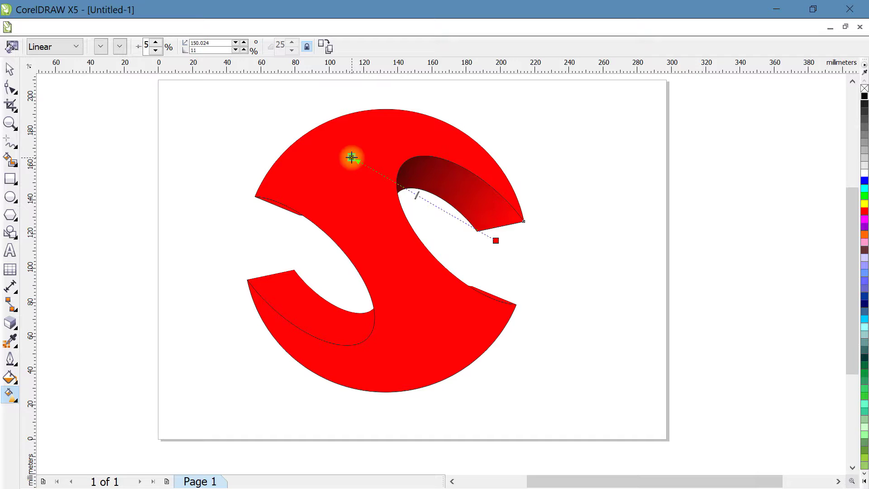
click(9, 69)
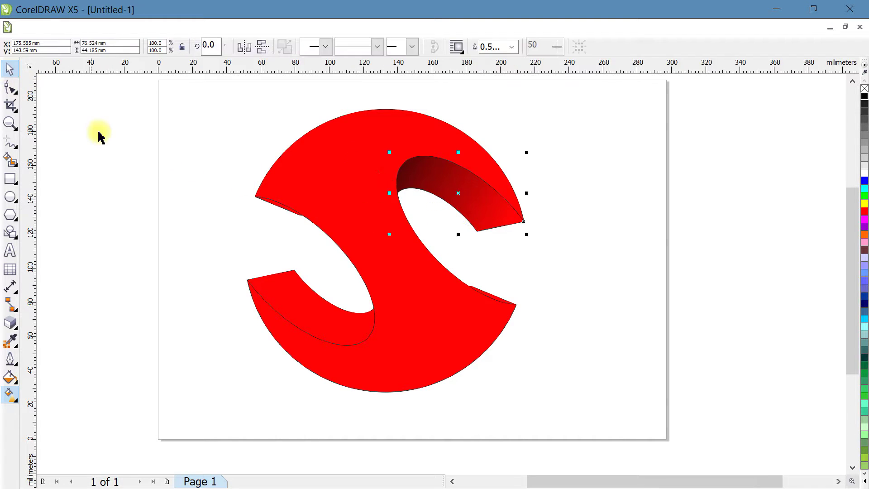
click(100, 136)
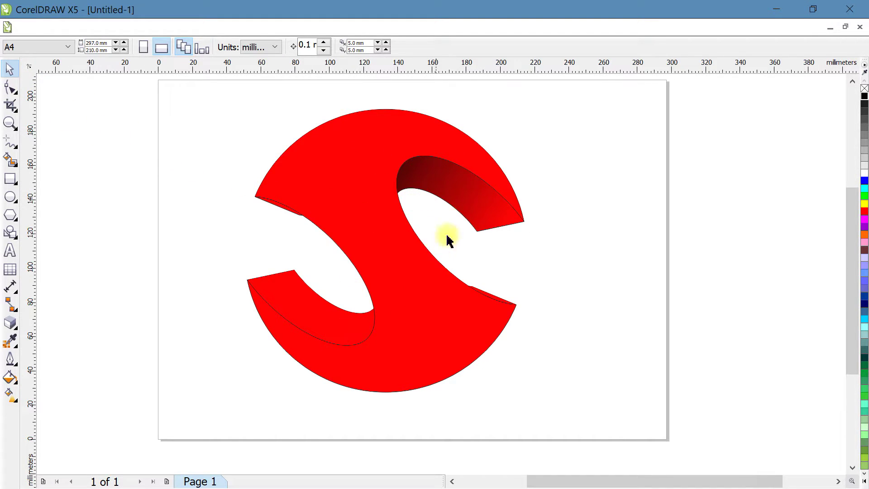
Copy the upper-right face's gradient fill onto the lower-left side face
drag(450, 181, 319, 315)
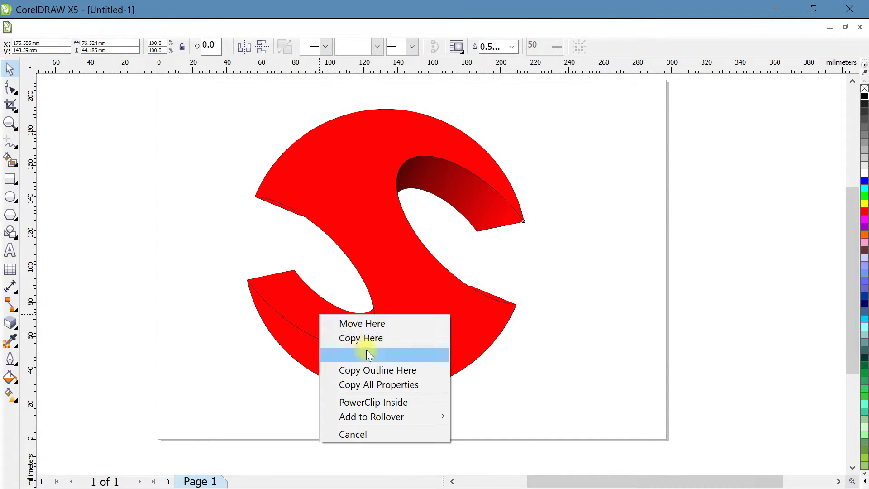
click(368, 356)
click(315, 310)
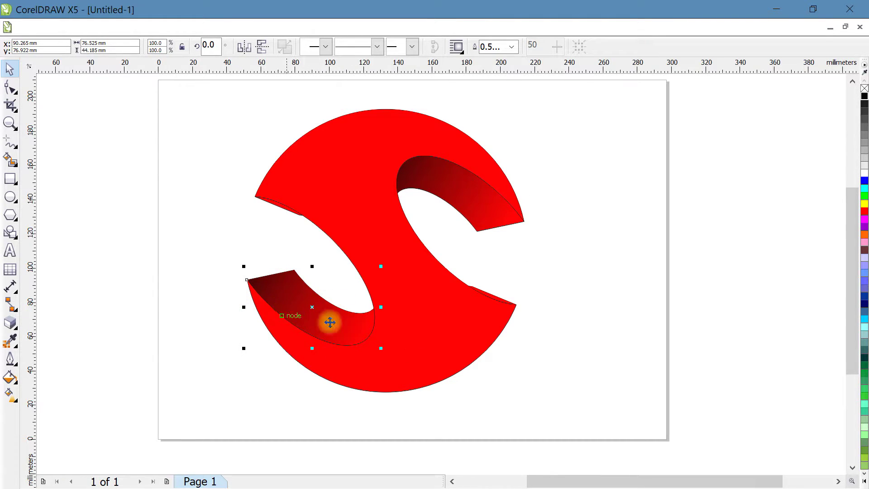
Reverse the lower-left face's gradient to run from red at its tip to black at its inner end, at about 328.5 degrees
click(10, 393)
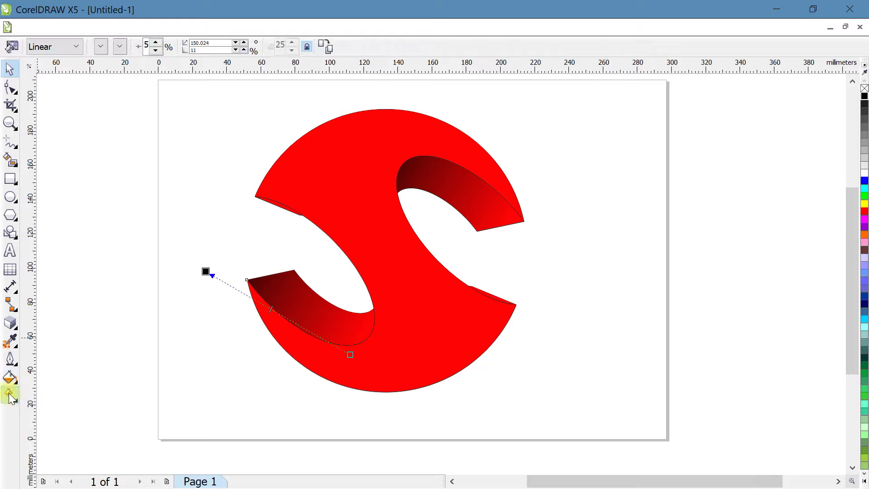
drag(207, 272, 270, 274)
drag(322, 289, 397, 318)
drag(348, 355, 242, 252)
drag(396, 317, 402, 356)
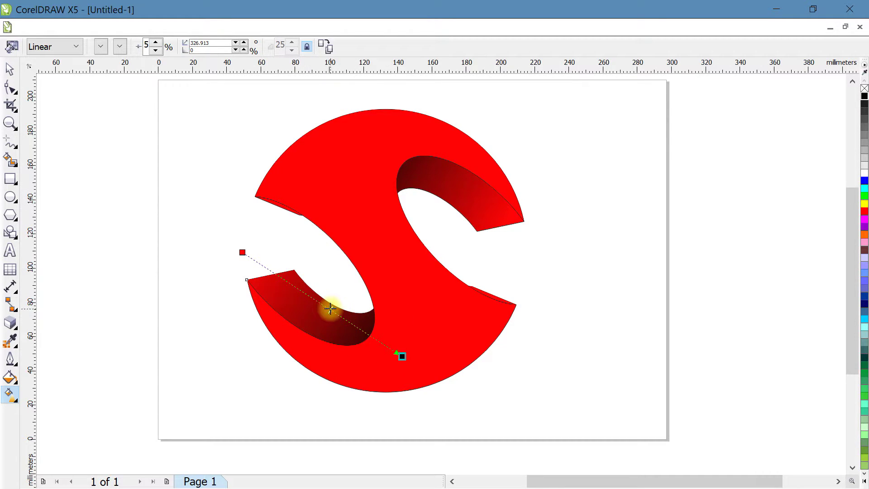
drag(243, 253, 259, 264)
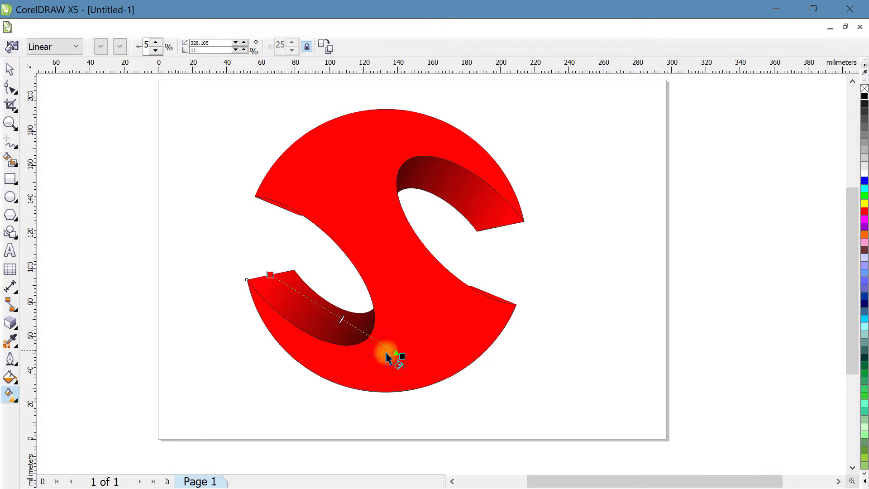
drag(404, 356, 403, 356)
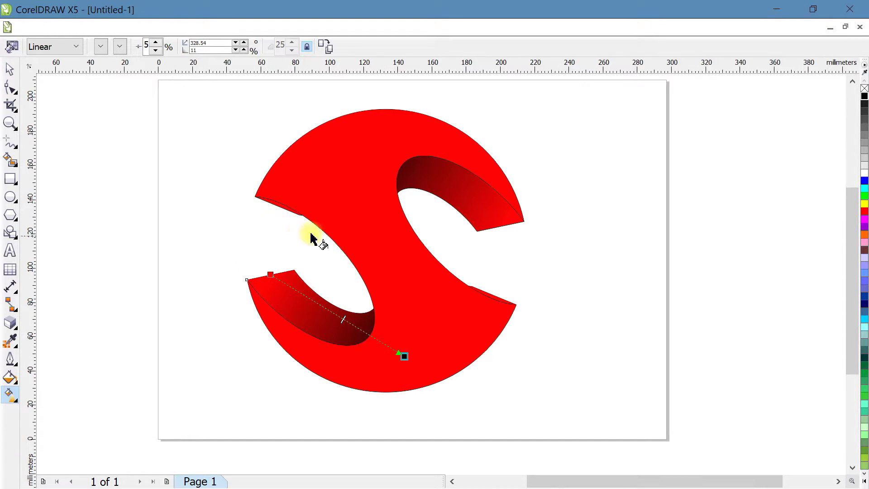
Fill the thin upper-left side face with a red-to-black linear gradient darkening toward the S shape, at about 66 degrees
scroll(287, 209, up, 2)
click(288, 213)
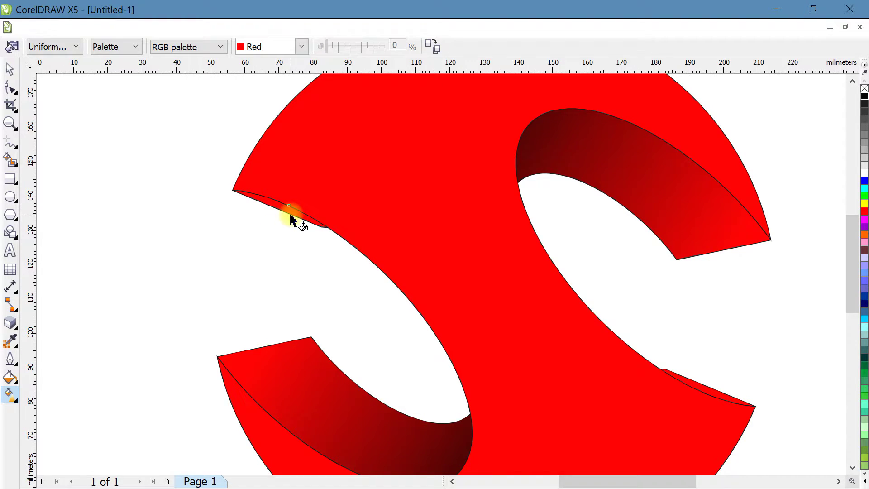
scroll(281, 212, up, 2)
drag(272, 212, 349, 180)
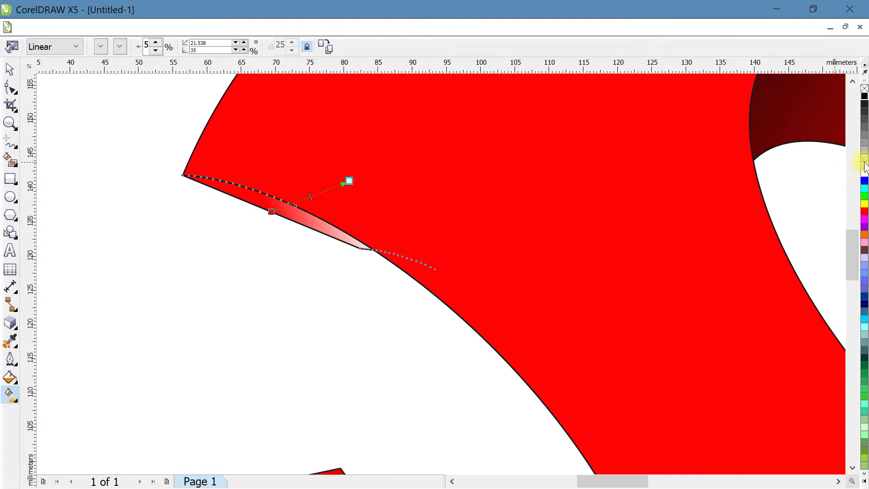
click(864, 97)
mouse_move(347, 179)
mouse_down()
mouse_move(277, 167)
mouse_move(300, 162)
mouse_up()
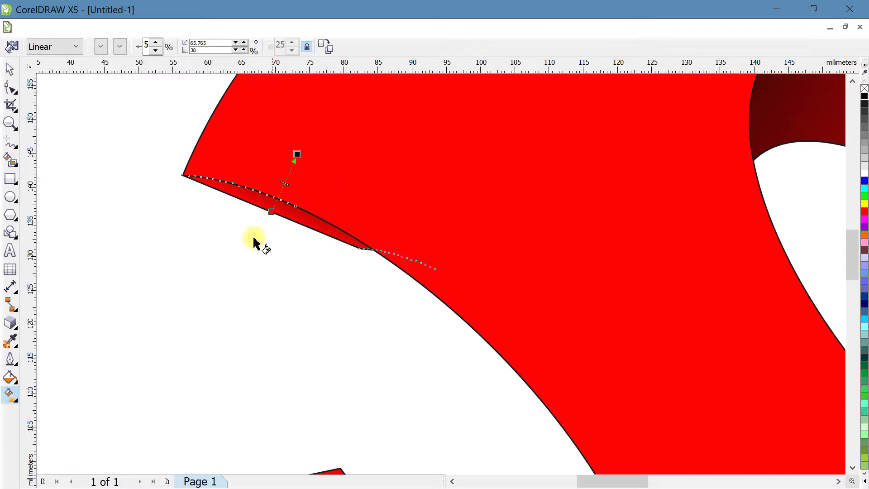
Fill the thin lower-right side face with a red-to-black linear gradient darkening toward the S shape, at about 238 degrees
scroll(258, 242, down, 2)
scroll(701, 430, up, 3)
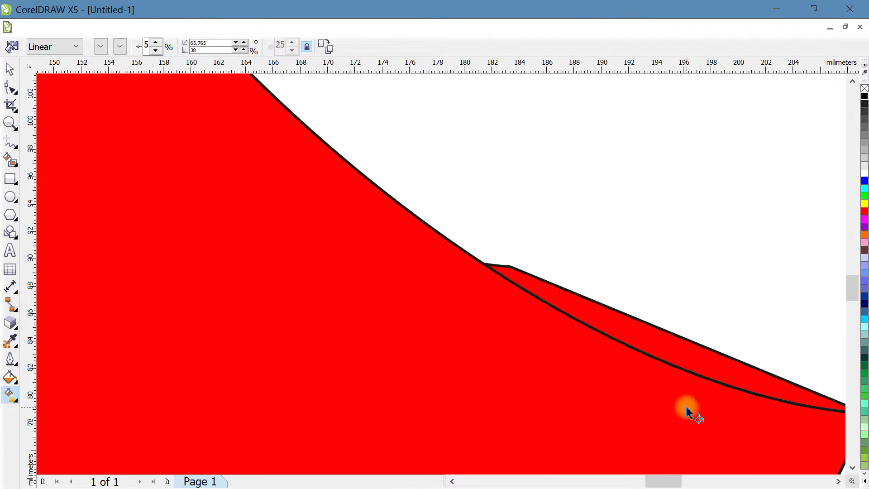
click(624, 322)
drag(634, 323, 479, 294)
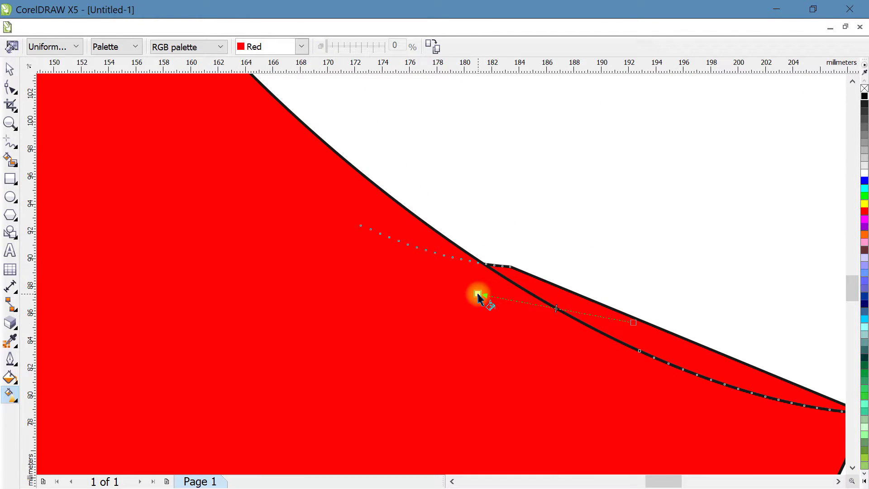
click(863, 97)
drag(478, 293, 580, 406)
scroll(507, 288, down, 2)
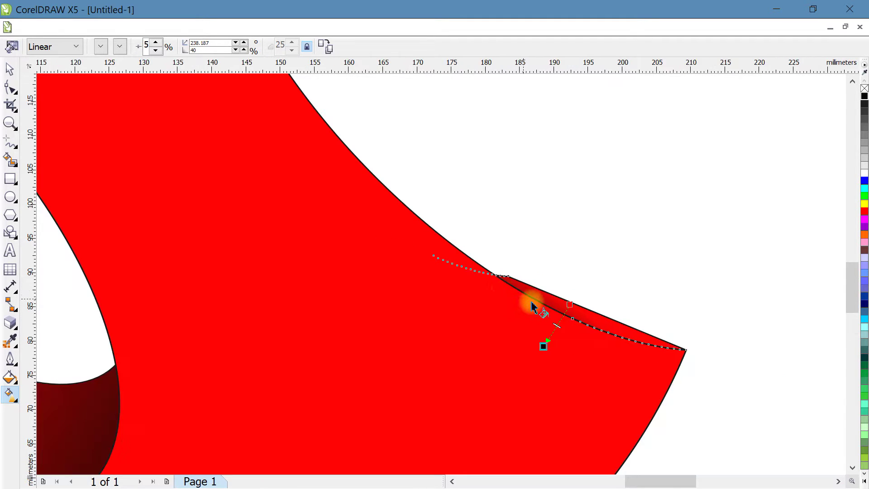
Try removing the outlines from all parts of the S logo, and undo the removal
scroll(534, 307, down, 3)
key(space)
click(97, 116)
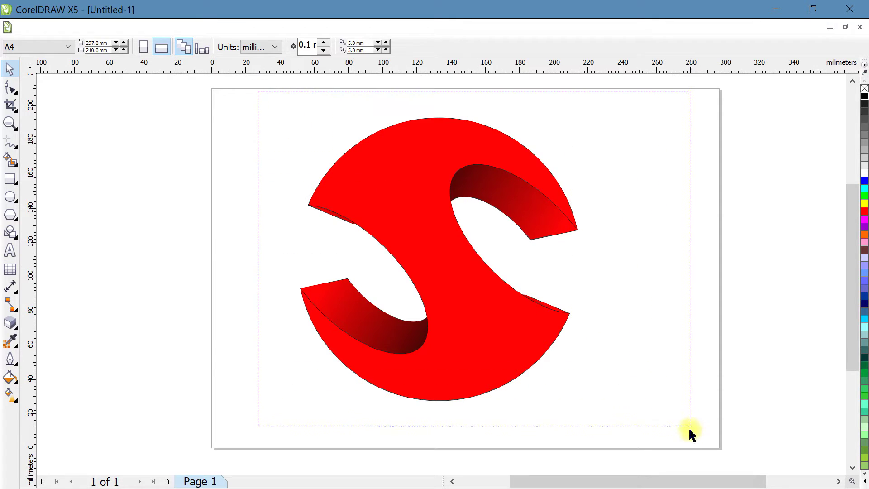
drag(691, 434, 692, 433)
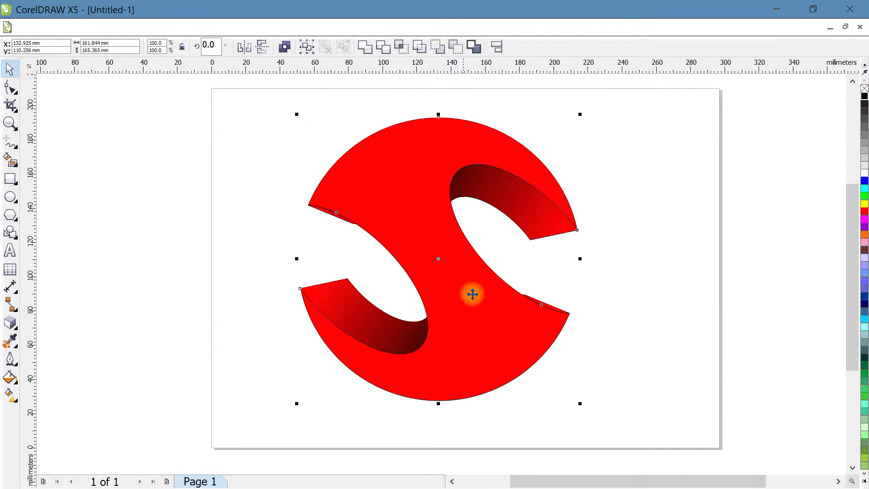
click(261, 109)
drag(262, 108, 644, 438)
right_click(865, 89)
click(632, 294)
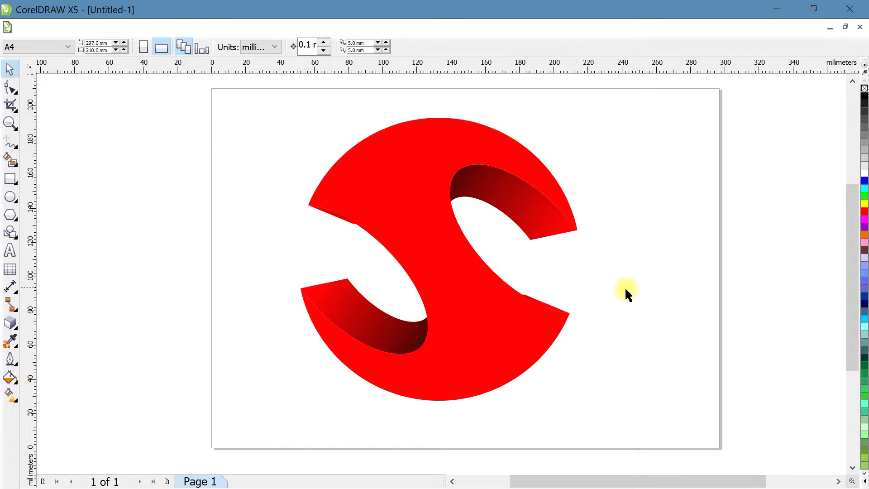
scroll(557, 251, up, 1)
scroll(353, 267, down, 1)
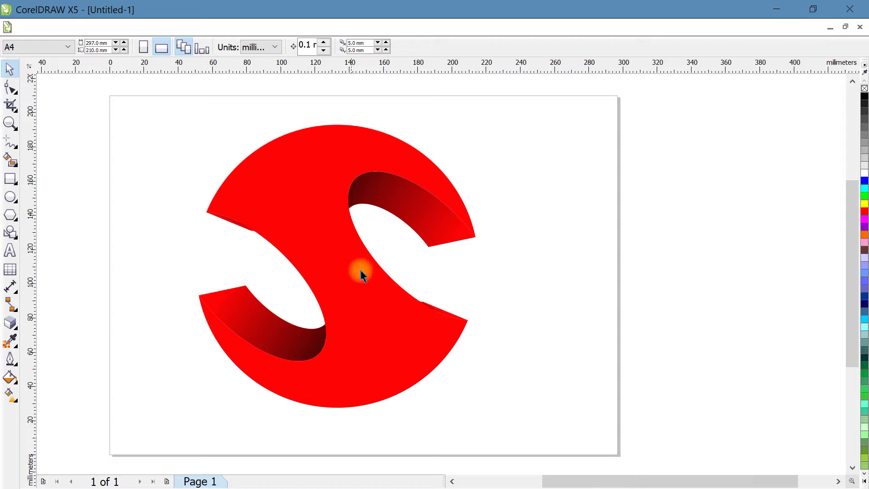
click(410, 285)
click(525, 287)
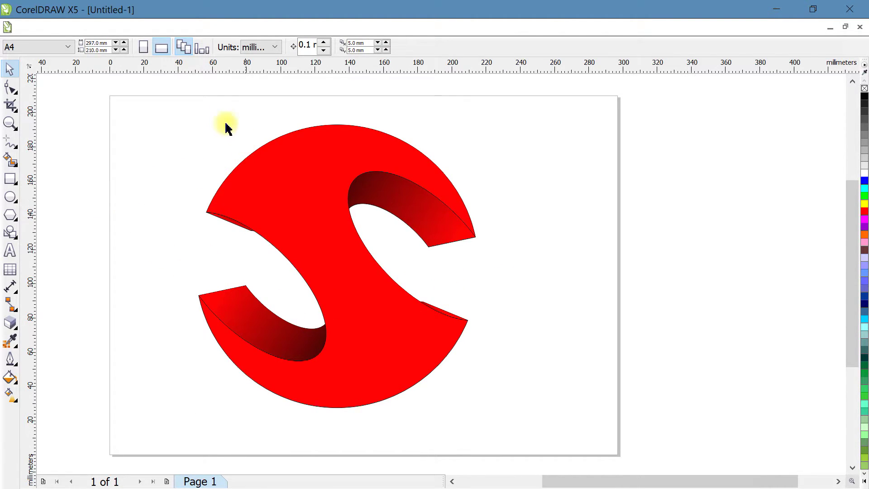
Draw a circle about 82.5 mm in diameter and align its centre with the S shape's centre
click(431, 203)
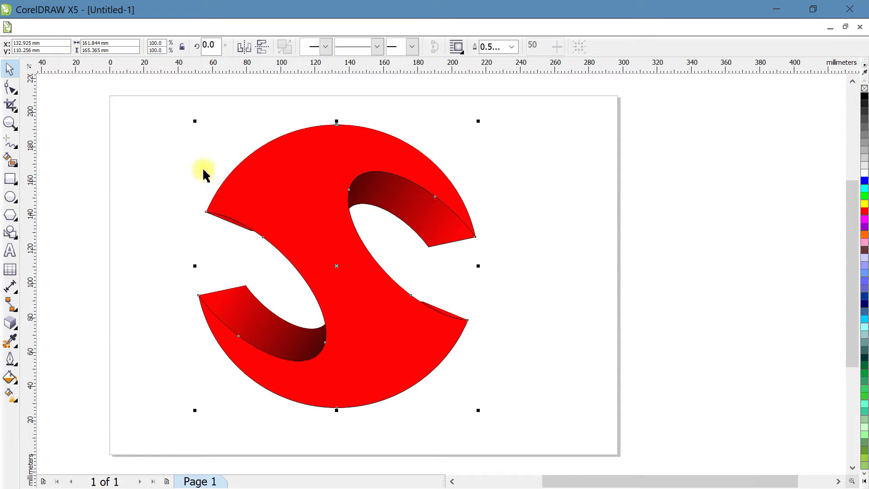
click(226, 161)
click(10, 196)
mouse_move(47, 169)
mouse_down()
mouse_move(132, 286)
mouse_move(195, 316)
mouse_up()
click(10, 69)
shift+click(272, 170)
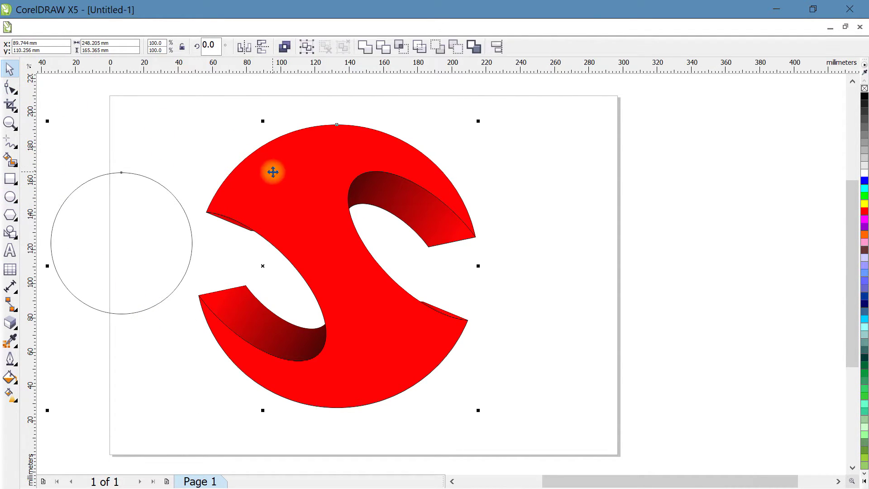
key(e)
key(c)
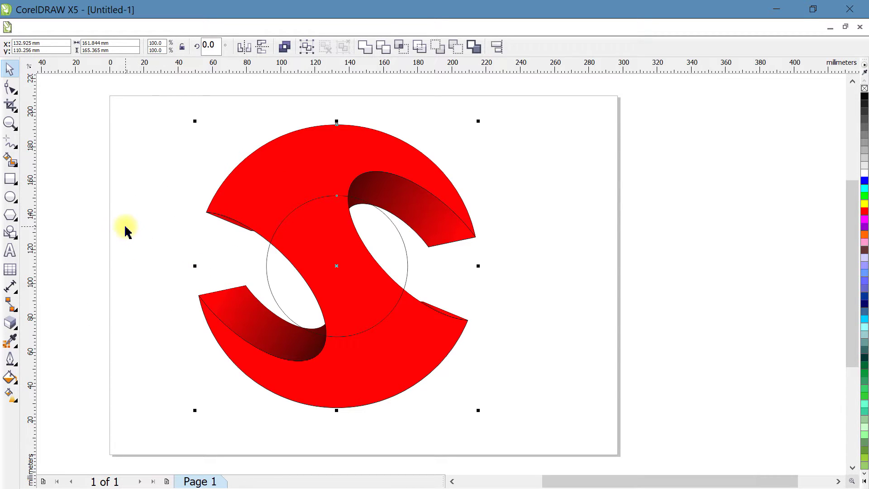
Enlarge the centred circle proportionally to about 110 mm in diameter, keeping its centre fixed
click(126, 229)
click(409, 261)
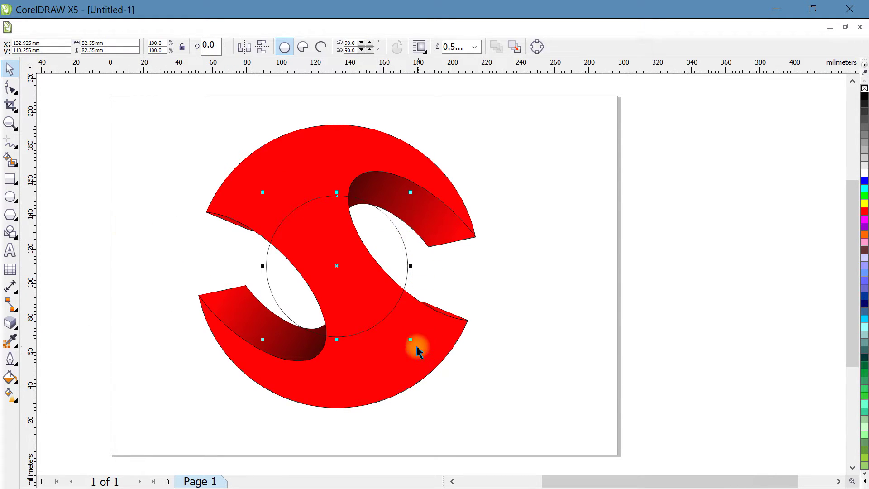
drag(411, 339, 435, 369)
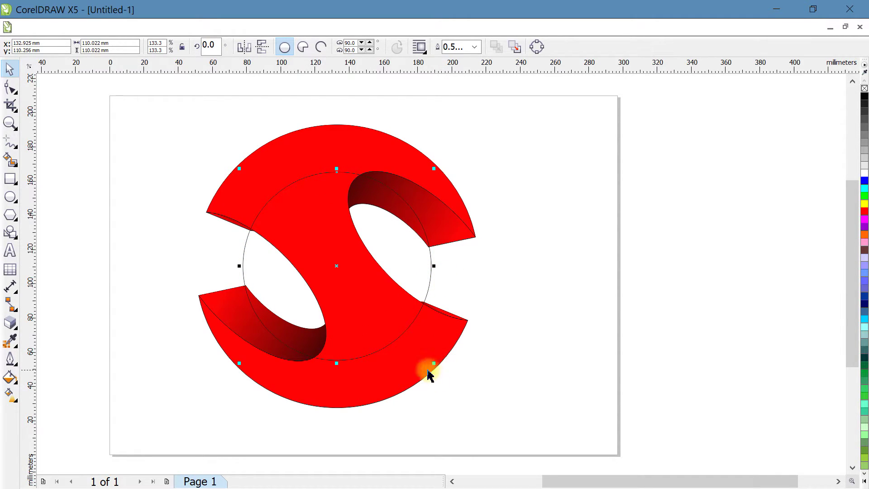
Fill the circle with black and send it behind all parts of the S logo
click(864, 98)
key(shift+Page_Down)
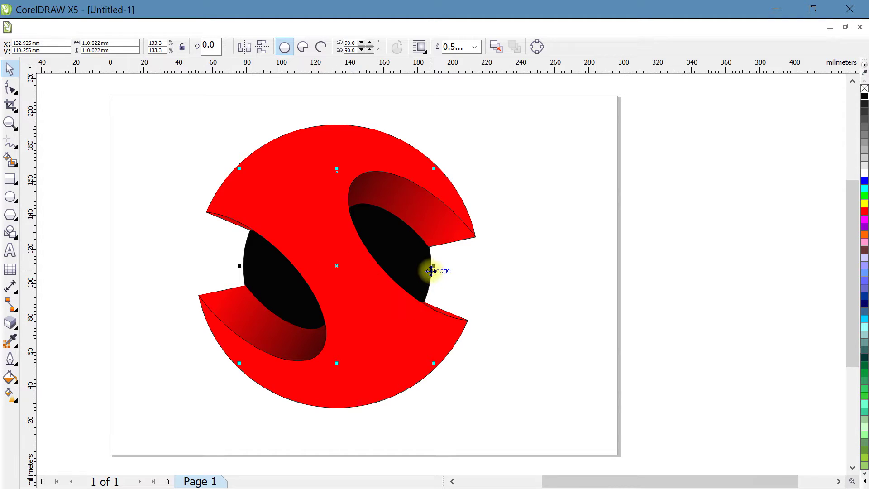
scroll(357, 270, up, 3)
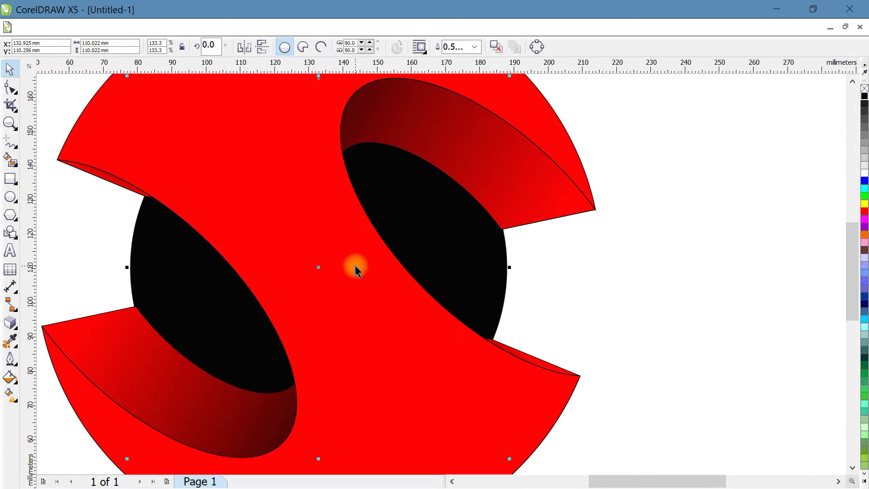
Define a custom fountain fill for the circle behind the S, running from black to mid-grey
click(597, 249)
click(480, 249)
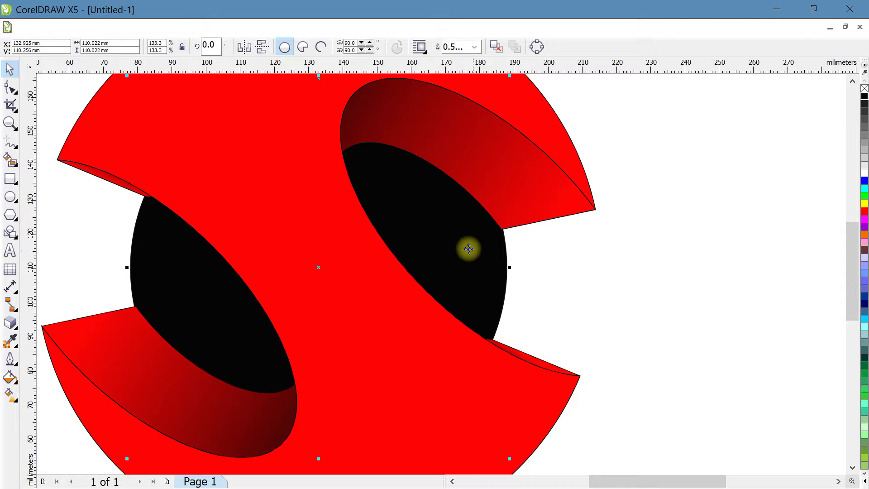
click(11, 380)
click(107, 289)
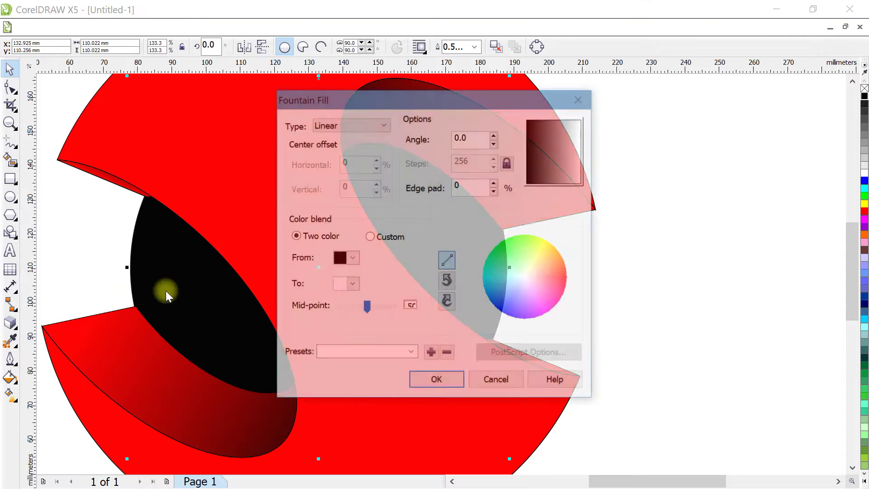
click(375, 238)
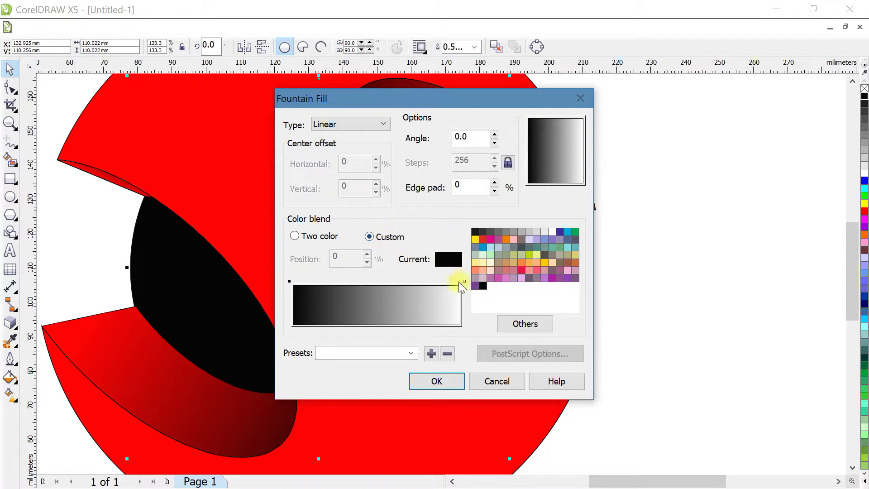
click(289, 280)
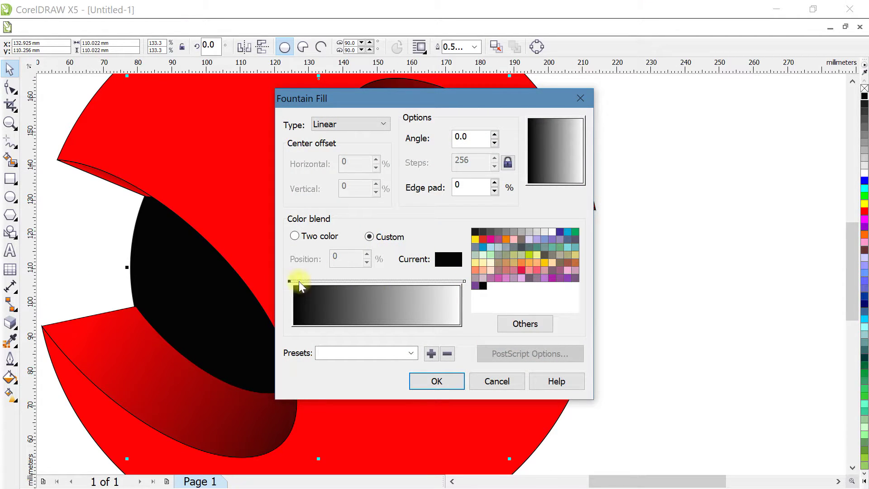
click(483, 286)
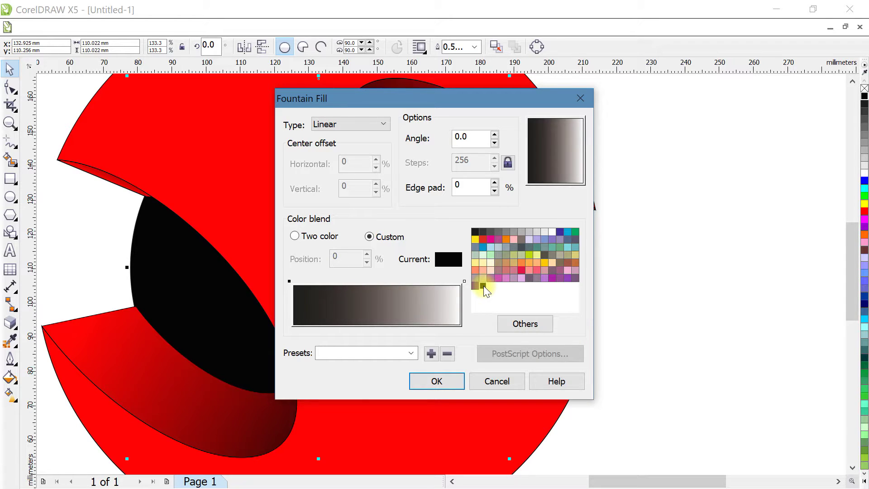
click(474, 233)
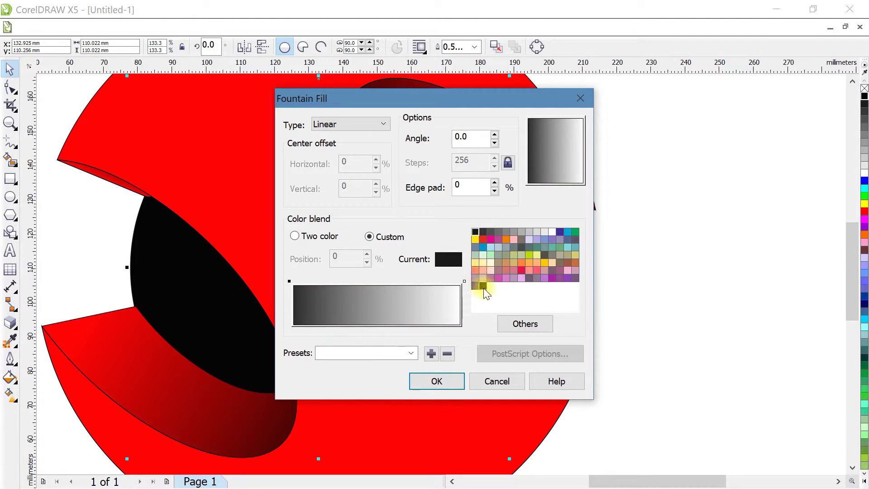
click(483, 284)
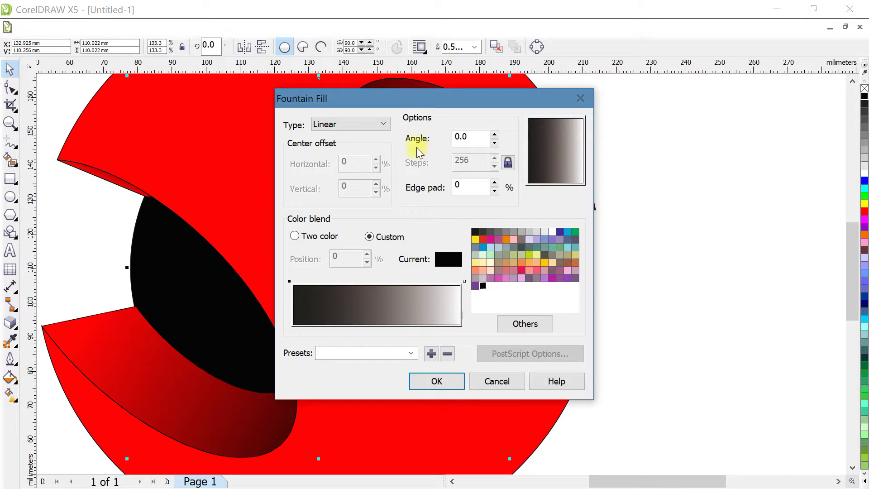
click(463, 281)
click(514, 232)
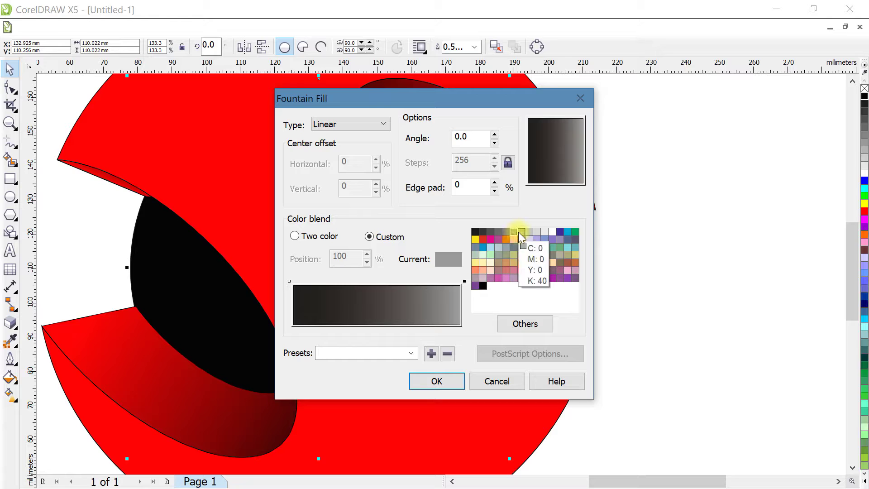
Change the circle's black-to-grey fountain fill to the Radial type and apply it
click(362, 124)
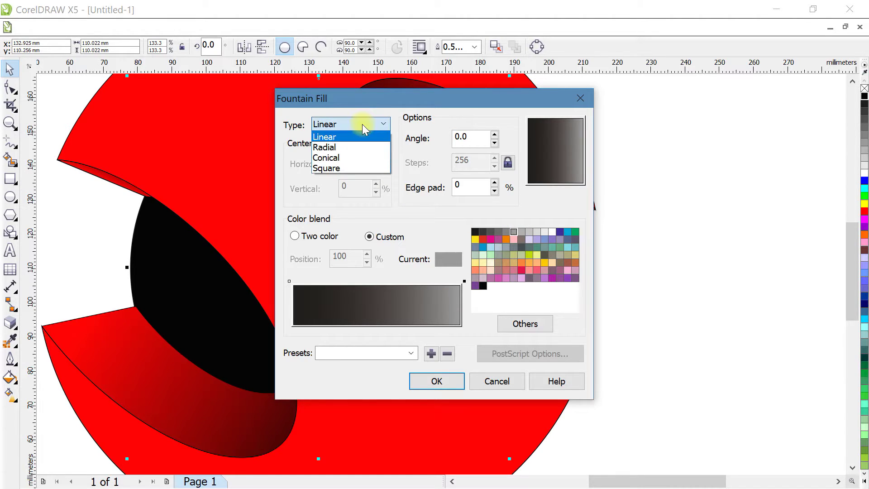
click(342, 147)
click(429, 383)
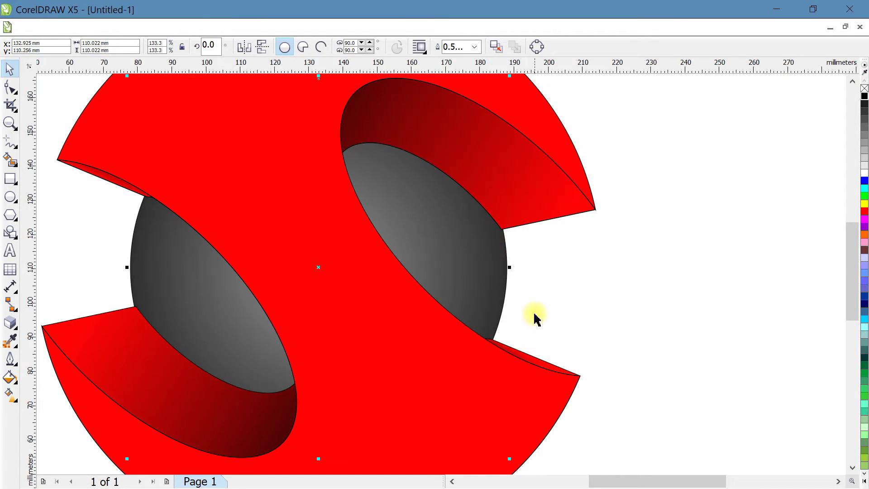
click(548, 295)
scroll(548, 295, down, 2)
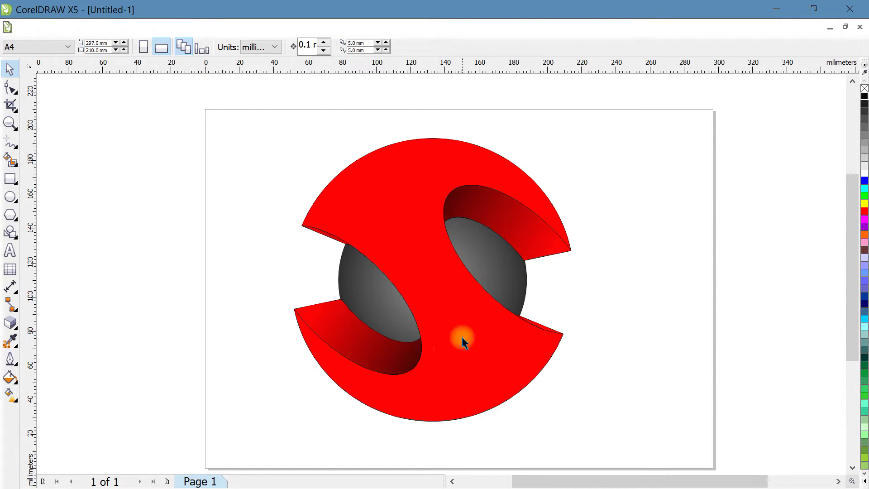
Trace a closed B-Spline outline about 130.6 by 97.8 mm just inside the S shape's upper half, with a rounded end across its middle
scroll(347, 181, up, 2)
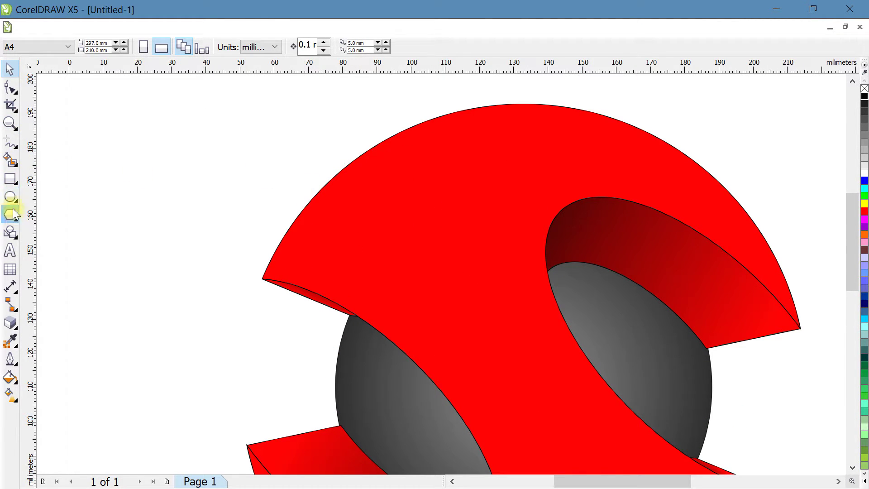
click(10, 159)
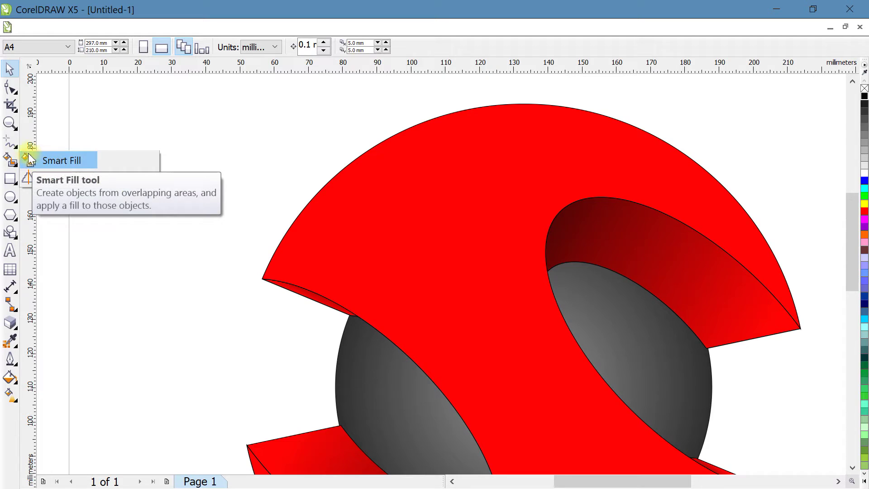
click(13, 151)
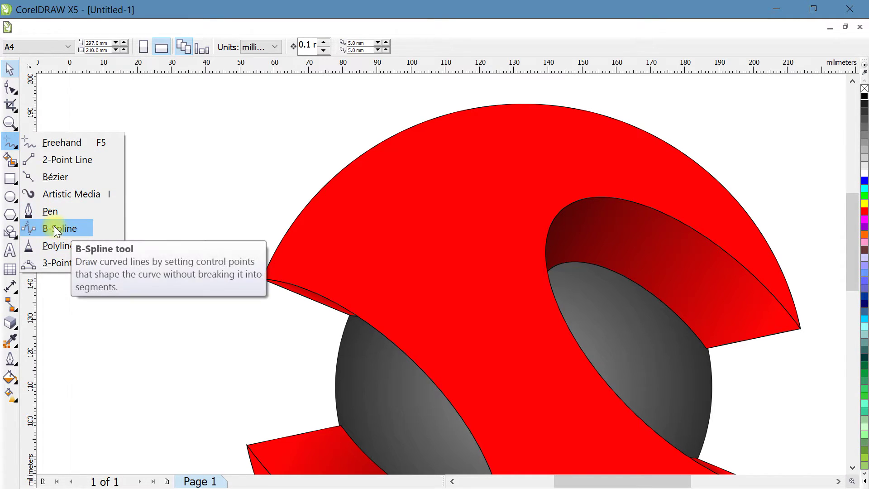
click(65, 228)
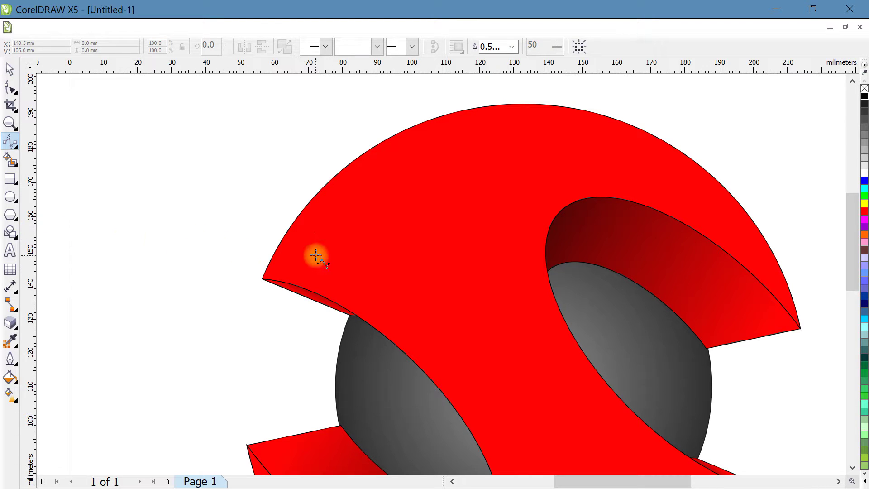
click(286, 261)
click(310, 216)
click(348, 176)
click(396, 142)
click(449, 121)
click(525, 108)
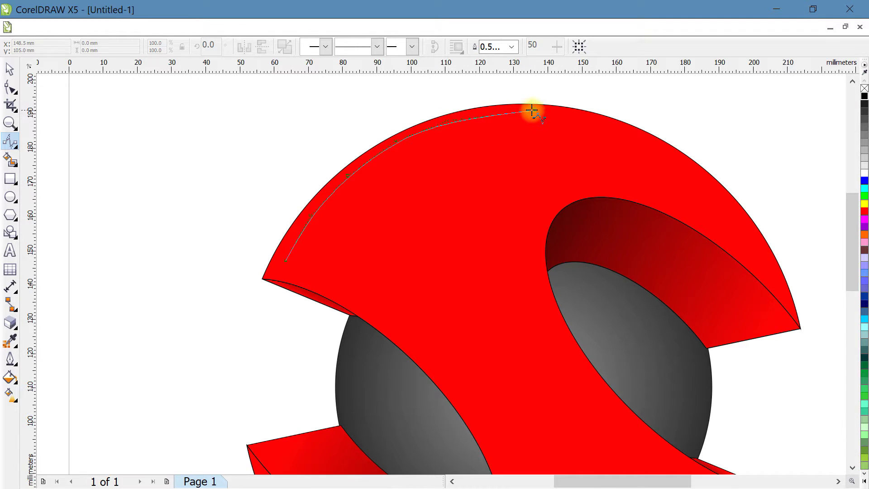
click(600, 123)
click(687, 163)
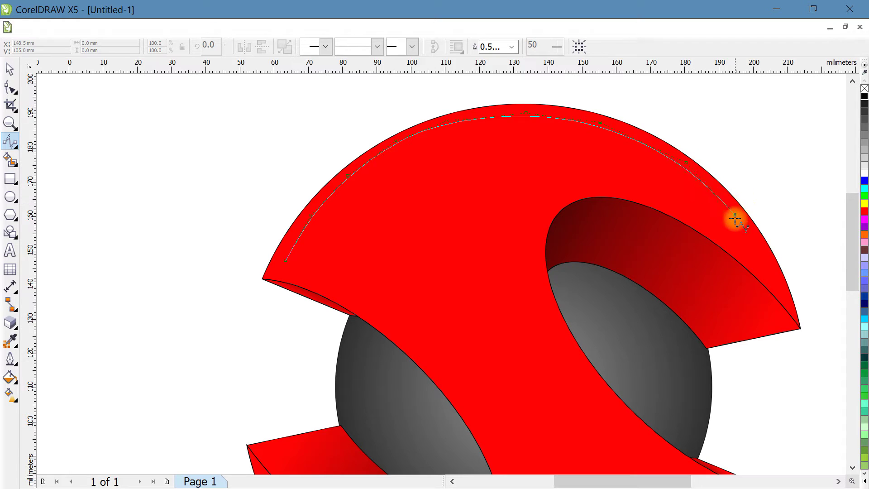
click(739, 231)
click(600, 186)
click(550, 200)
click(533, 266)
click(548, 315)
click(591, 379)
click(610, 414)
click(574, 446)
click(499, 455)
click(481, 431)
click(458, 395)
click(411, 341)
click(376, 307)
click(335, 288)
click(296, 274)
click(275, 271)
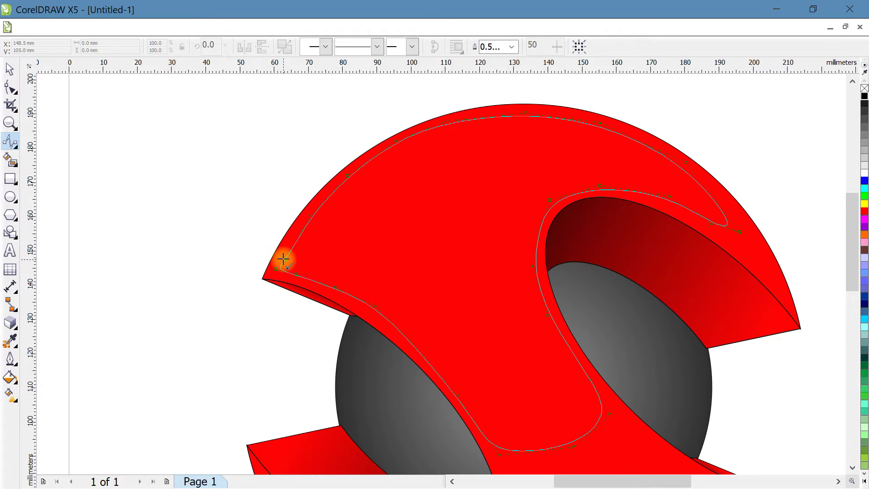
click(286, 261)
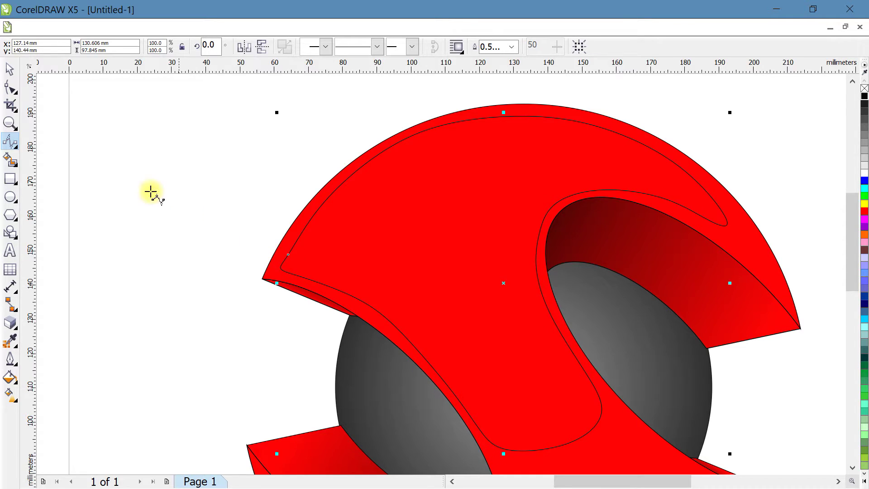
Move the traced B-Spline shape slightly upward, closer to the S shape's upper outer edge
click(9, 68)
click(262, 168)
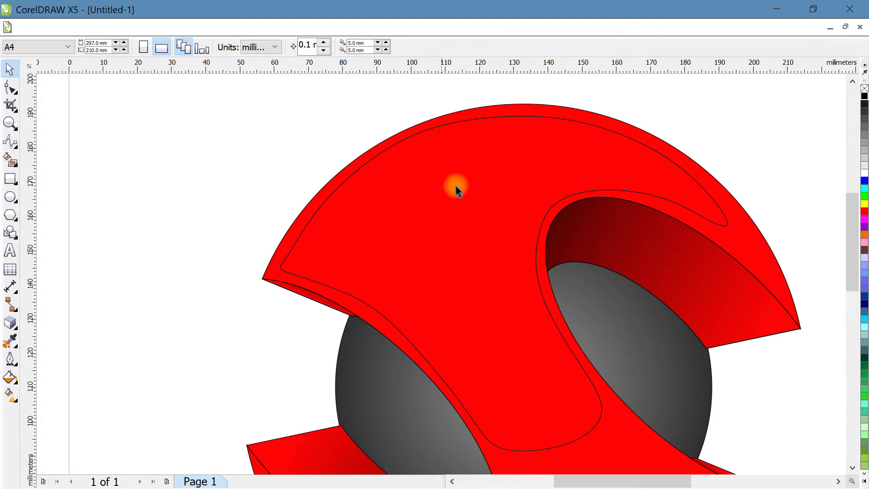
drag(456, 190, 456, 182)
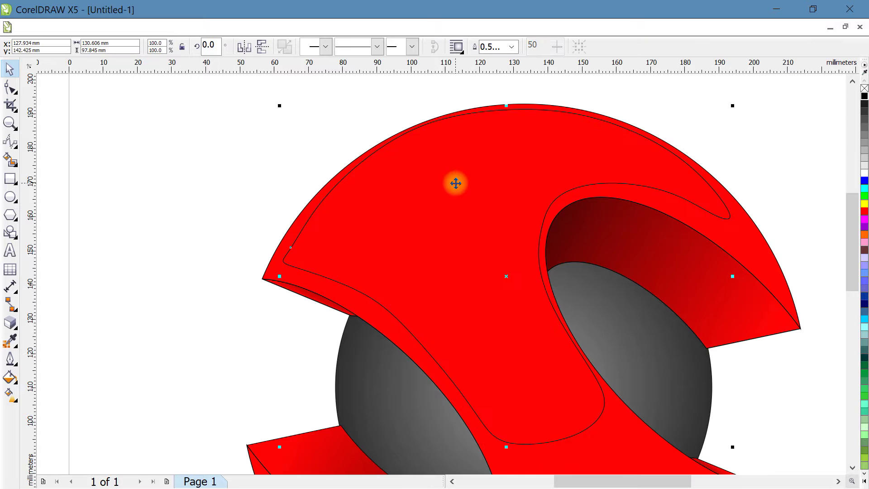
Fill the traced B-Spline shape with white and remove its outline
click(864, 172)
right_click(864, 89)
click(305, 175)
click(338, 224)
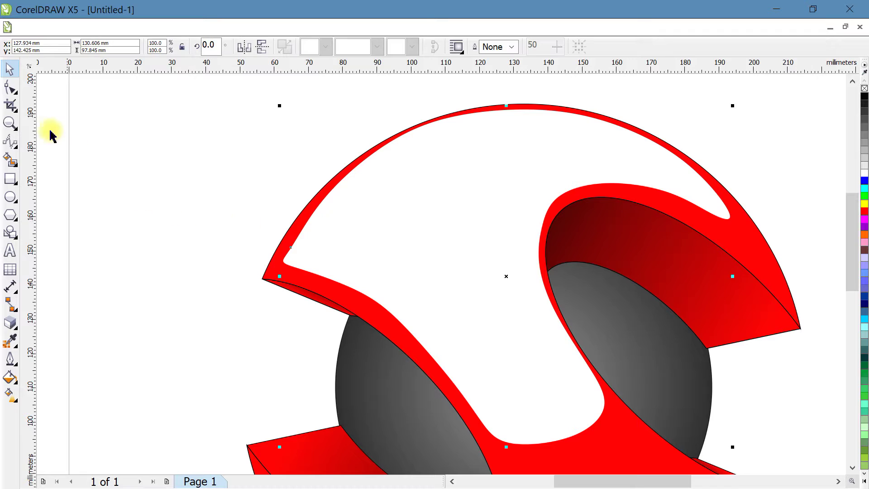
Move the white shape's lower-left control points so its corner and lower edge follow the S shape's left tip more closely
click(15, 94)
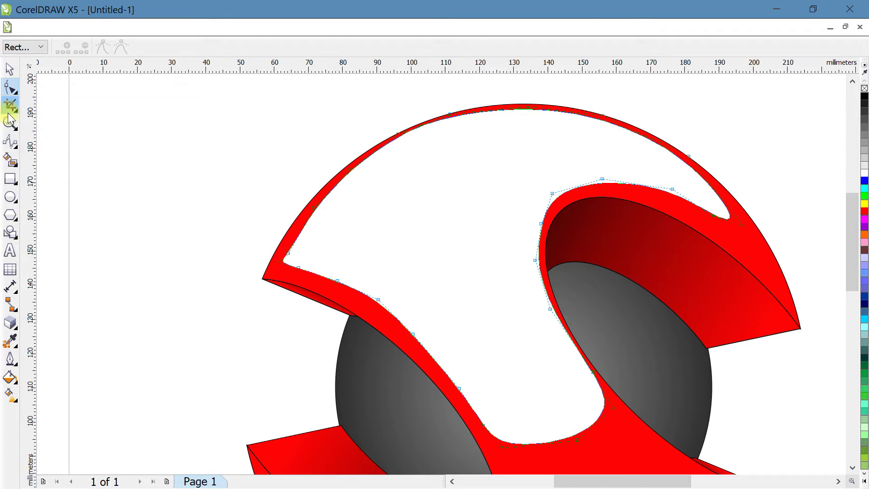
click(15, 143)
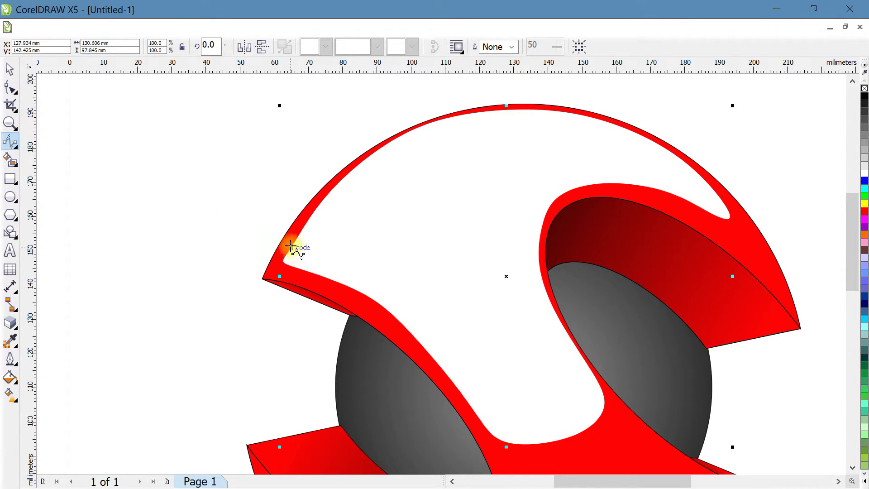
click(10, 88)
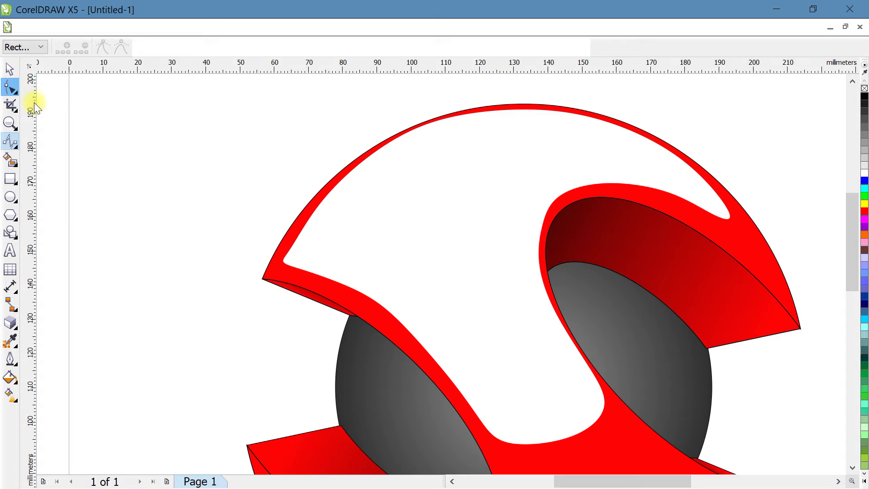
click(288, 254)
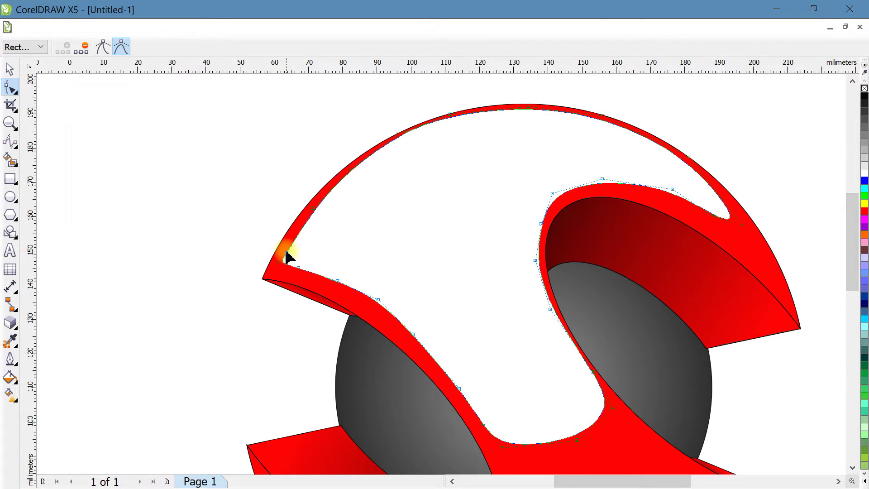
scroll(287, 254, up, 1)
drag(286, 259, 277, 247)
drag(272, 280, 261, 286)
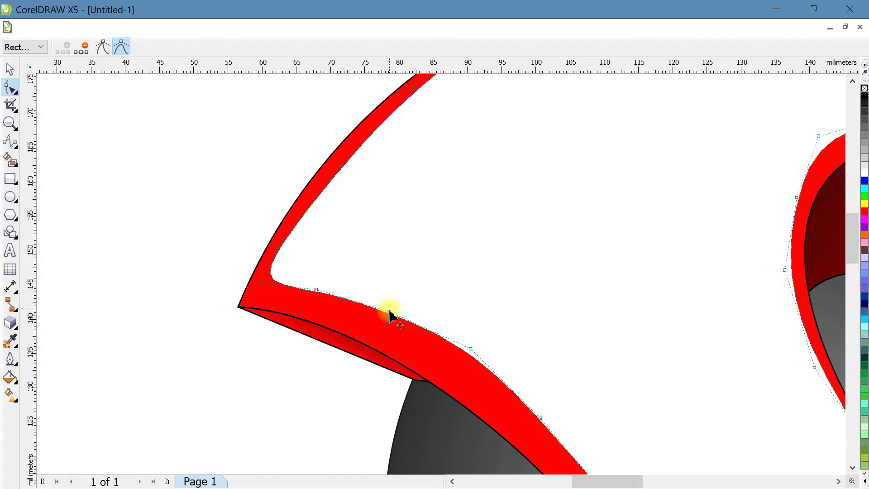
drag(389, 312, 461, 377)
scroll(252, 295, down, 4)
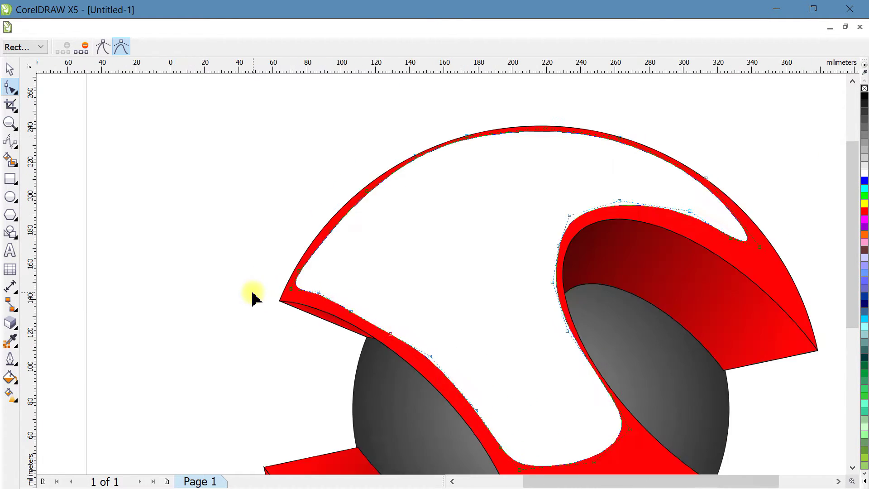
Move the white shape's upper-left control point outward so its edge follows the S shape's outer curve more closely
scroll(317, 256, up, 2)
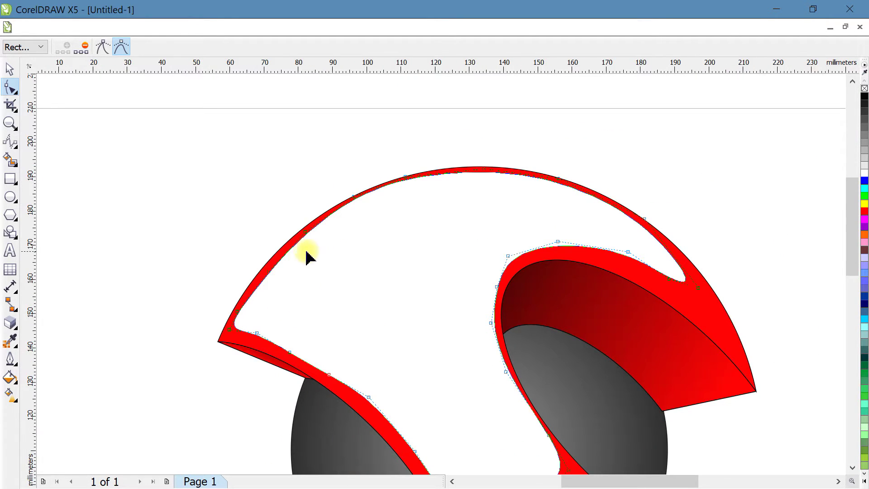
scroll(280, 261, up, 4)
click(272, 270)
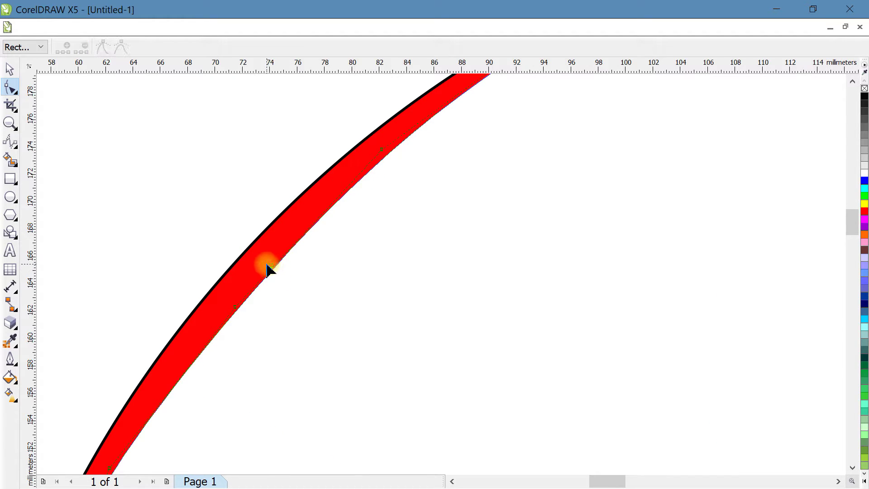
click(240, 308)
drag(236, 308, 219, 278)
scroll(176, 239, down, 4)
scroll(176, 240, down, 2)
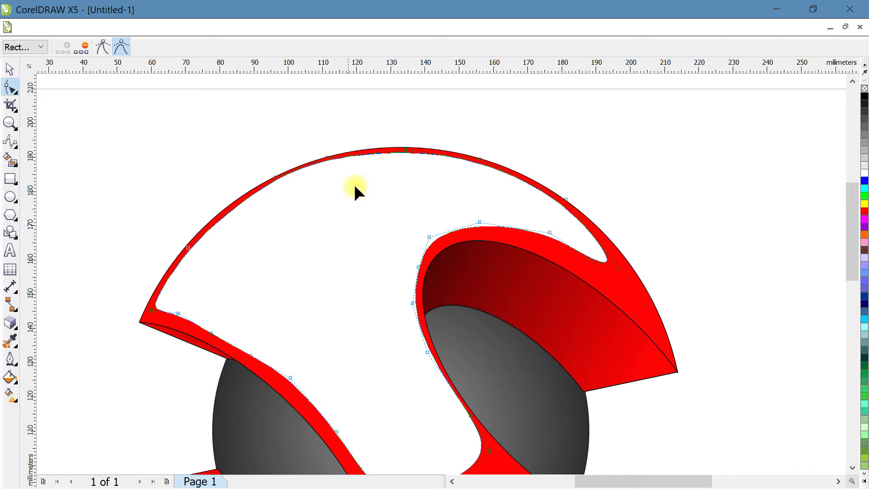
Move the white shape's topmost control point up onto the S shape's outer edge to narrow the red rim there
scroll(378, 161, up, 5)
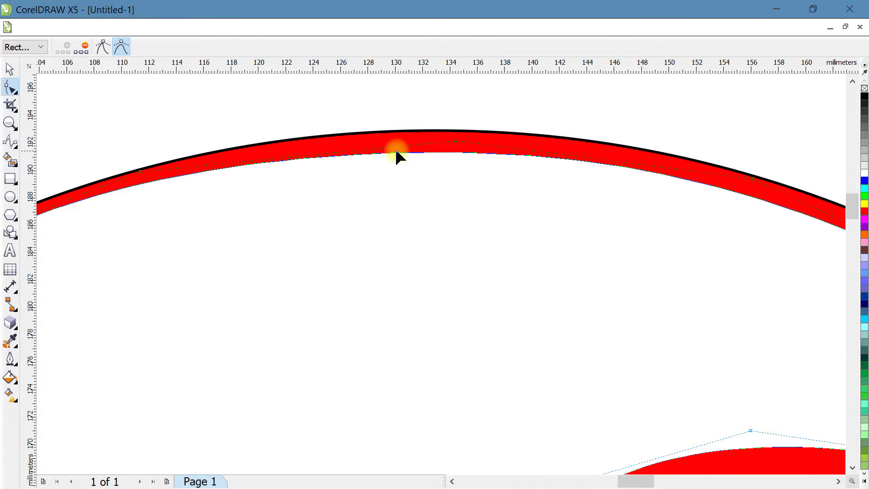
scroll(426, 153, up, 2)
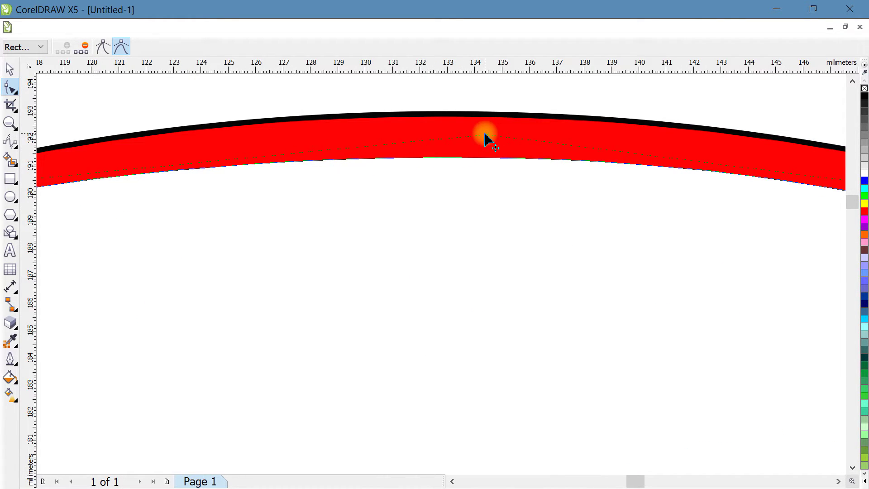
drag(486, 139, 484, 147)
drag(484, 146, 483, 117)
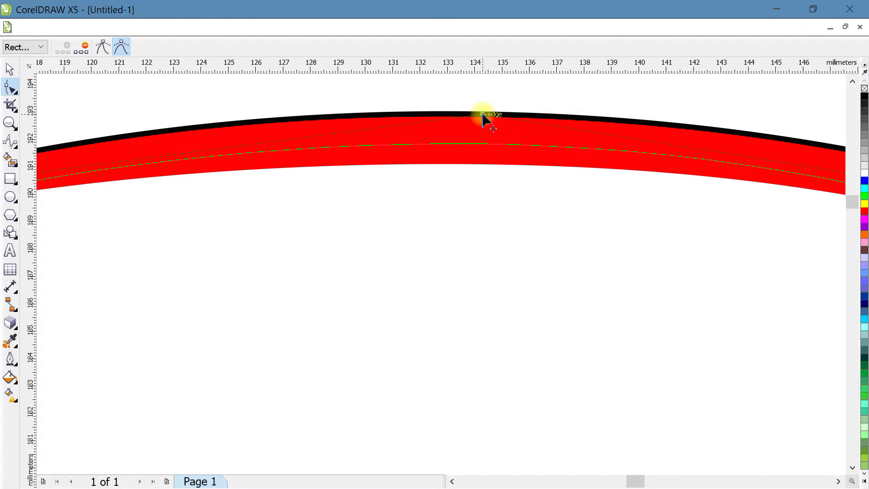
scroll(338, 170, down, 5)
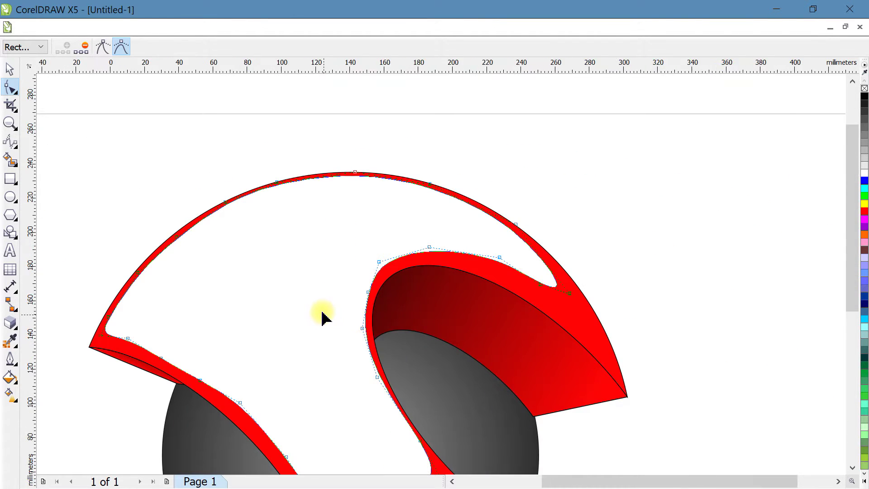
scroll(322, 317, down, 2)
click(8, 72)
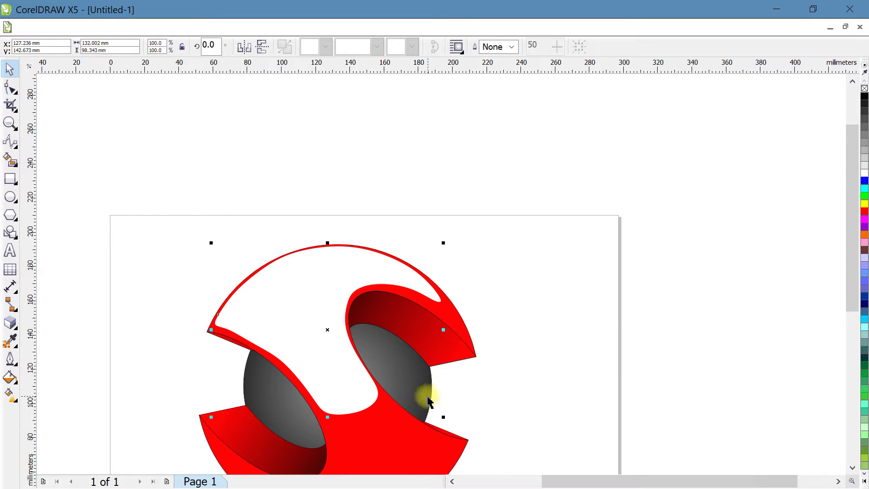
Apply a linear transparency to the white shape at about 300°, running from its upper-left edge to its lower rounded end
scroll(855, 259, down, 2)
click(295, 254)
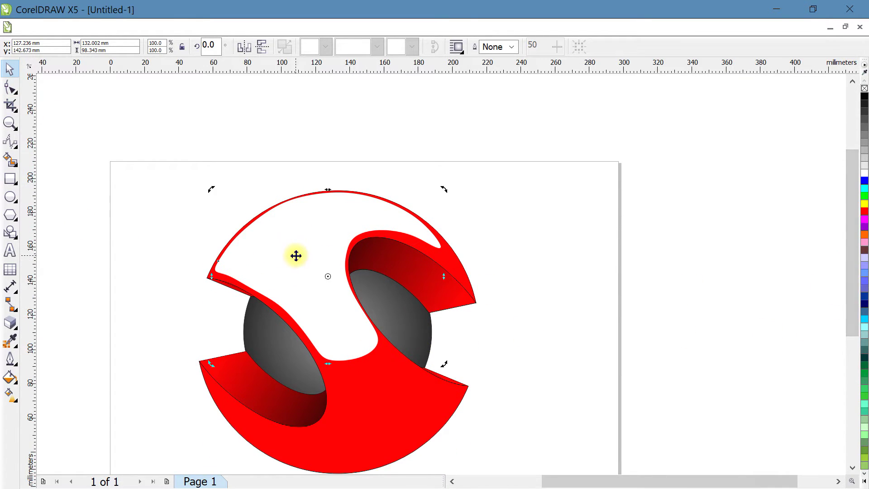
click(15, 324)
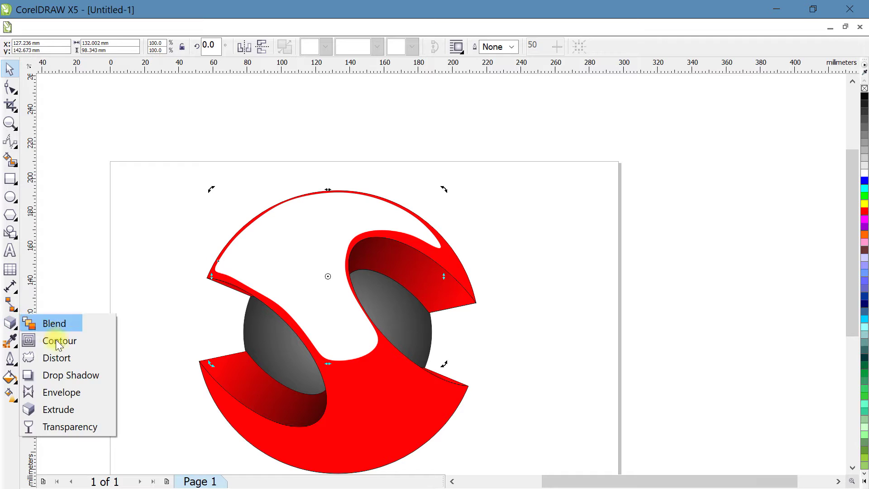
click(73, 427)
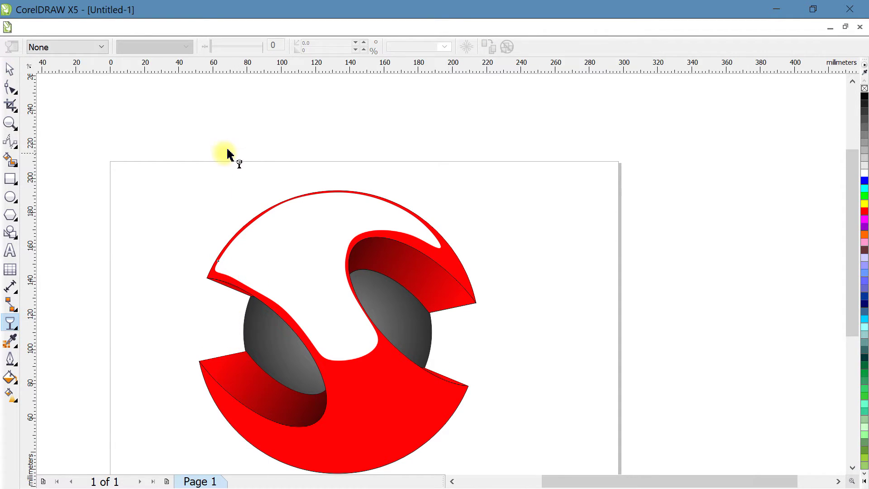
drag(254, 196, 338, 341)
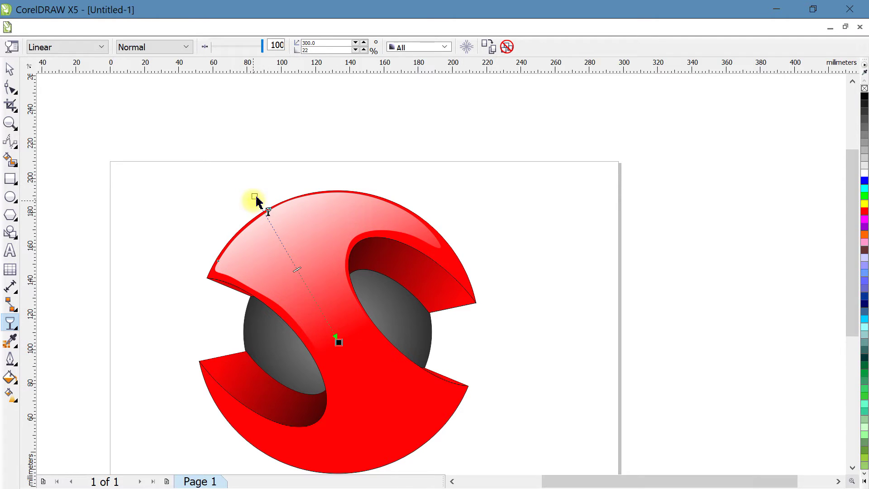
Adjust the transparency to about 293°, starting just outside the S shape's upper edge and fading out near its middle
drag(254, 192, 267, 196)
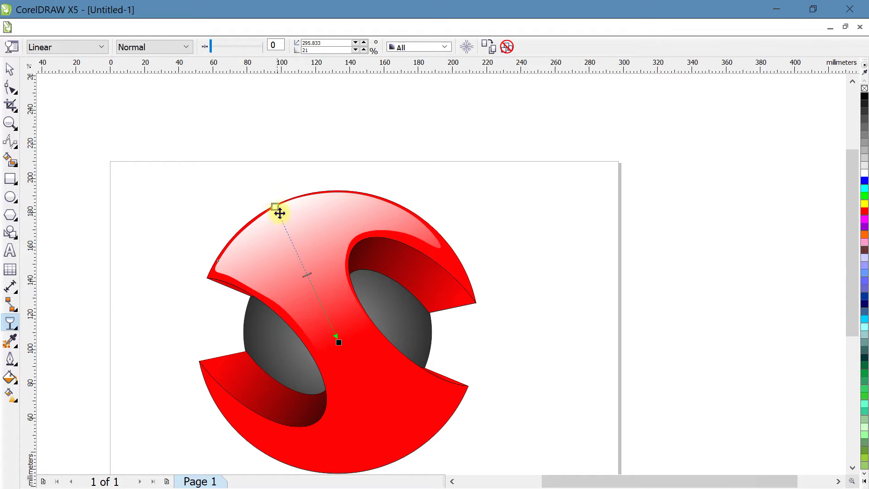
drag(274, 193, 274, 187)
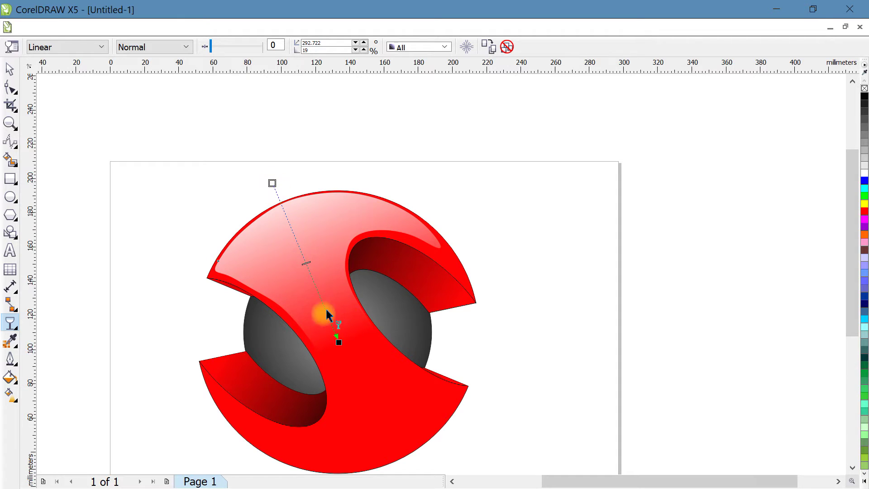
drag(337, 343, 329, 317)
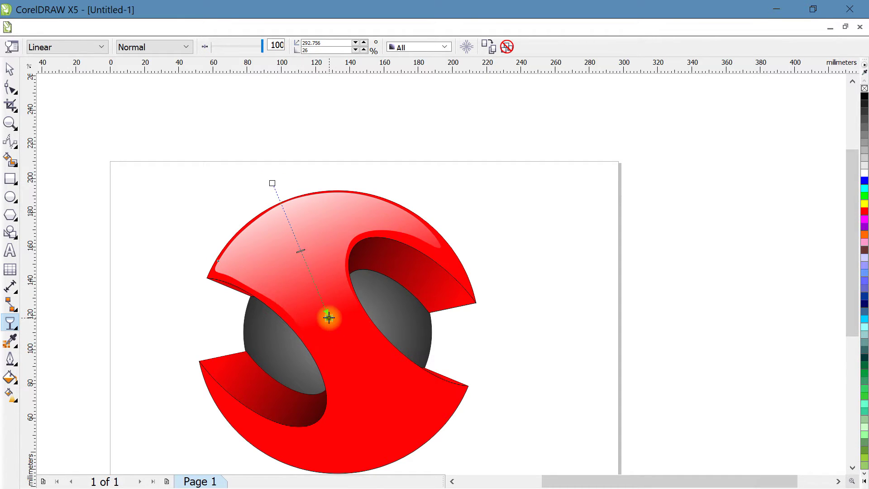
click(10, 69)
click(72, 108)
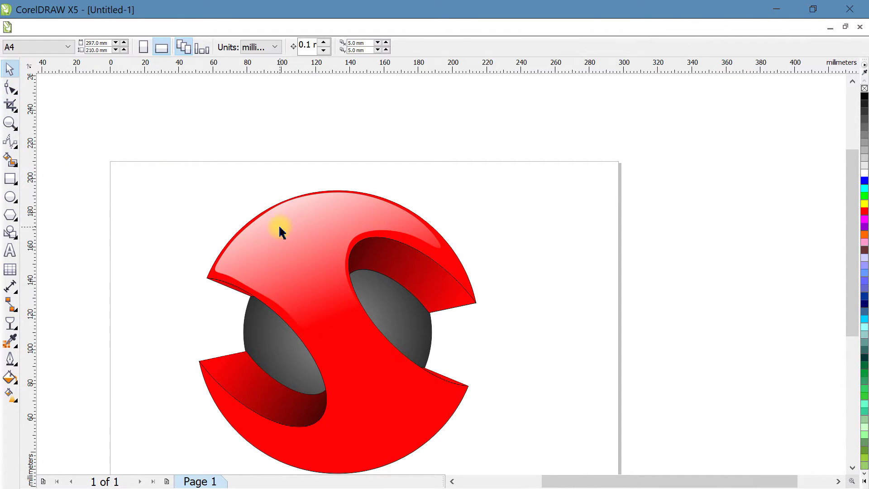
Duplicate the transparent highlight toward the lower right and mirror the copy both horizontally and vertically
scroll(277, 224, up, 4)
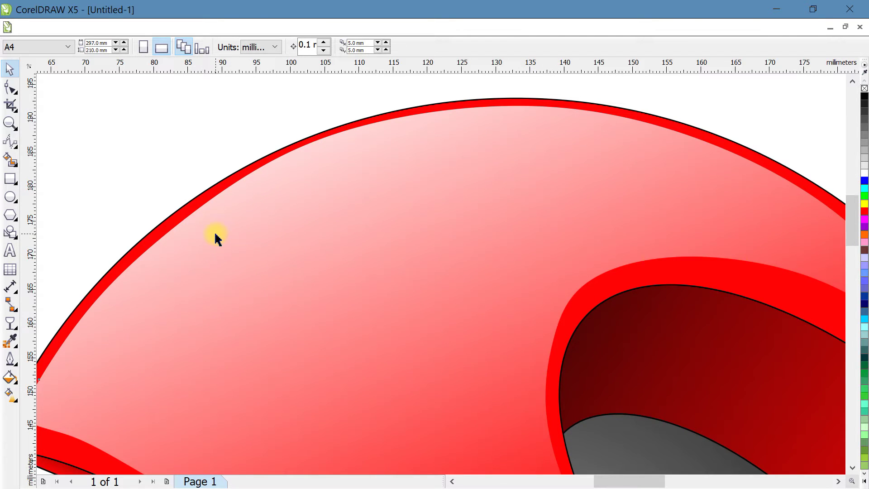
click(216, 236)
scroll(199, 184, down, 4)
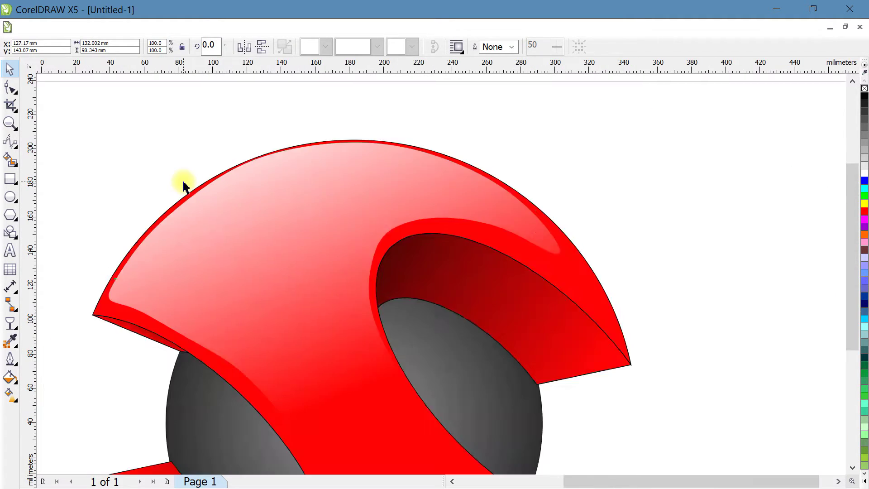
drag(234, 208, 290, 297)
right_click(289, 296)
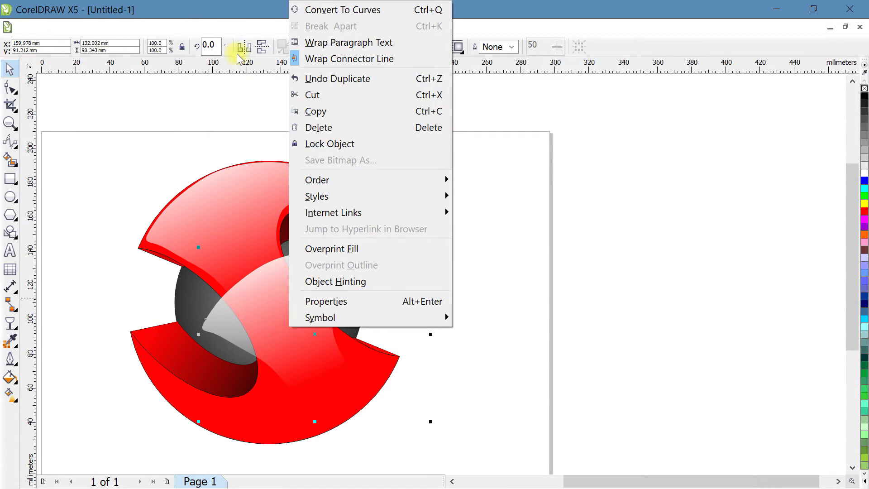
click(245, 19)
click(244, 46)
click(262, 46)
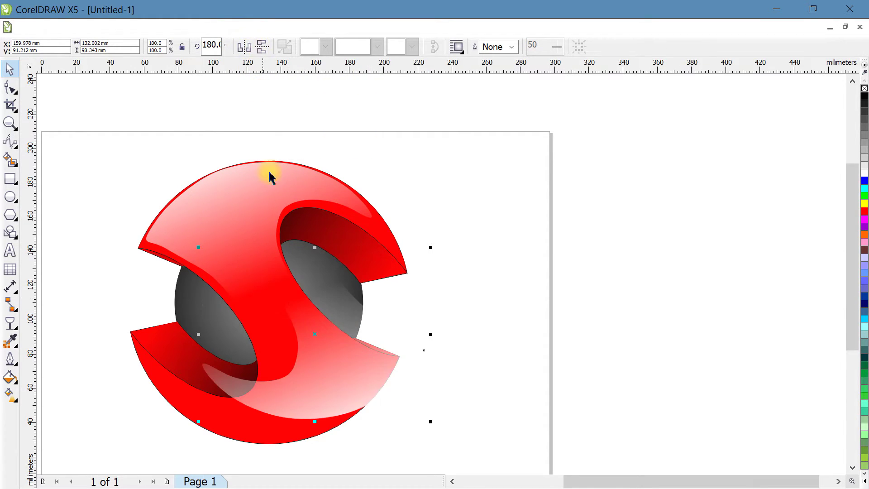
Move the mirrored highlight into the S shape's lower half, leaving a thin red rim along the outer edge
drag(316, 346, 283, 380)
scroll(320, 455, up, 2)
drag(306, 414, 305, 347)
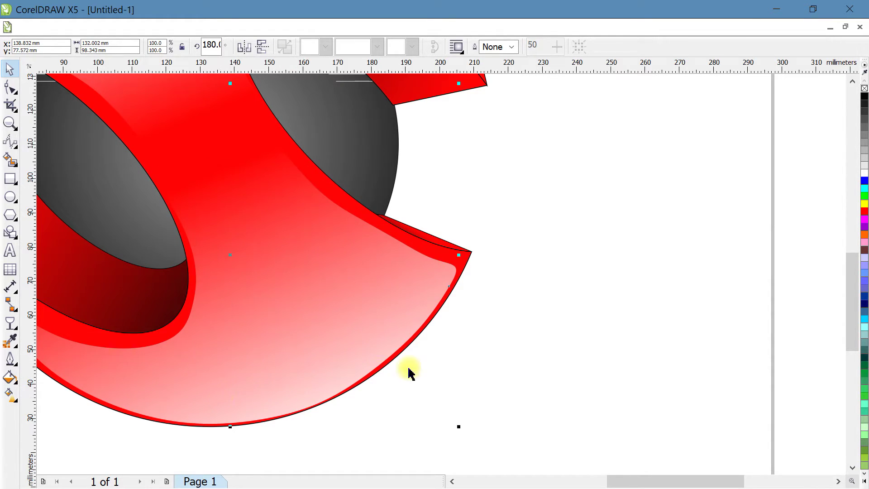
scroll(424, 330, down, 1)
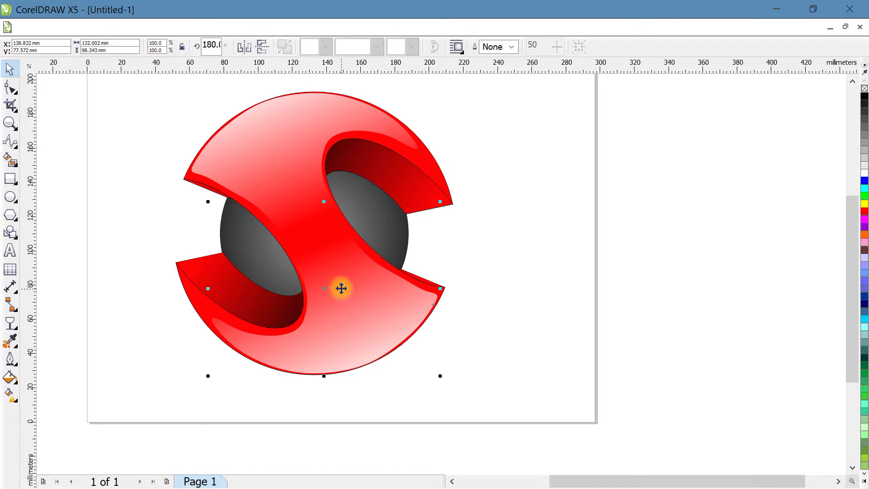
Shorten the lower highlight's linear transparency at about 115.6°, starting just outside the lower edge and fading out below the S shape's middle
click(11, 326)
drag(322, 247, 383, 390)
click(320, 248)
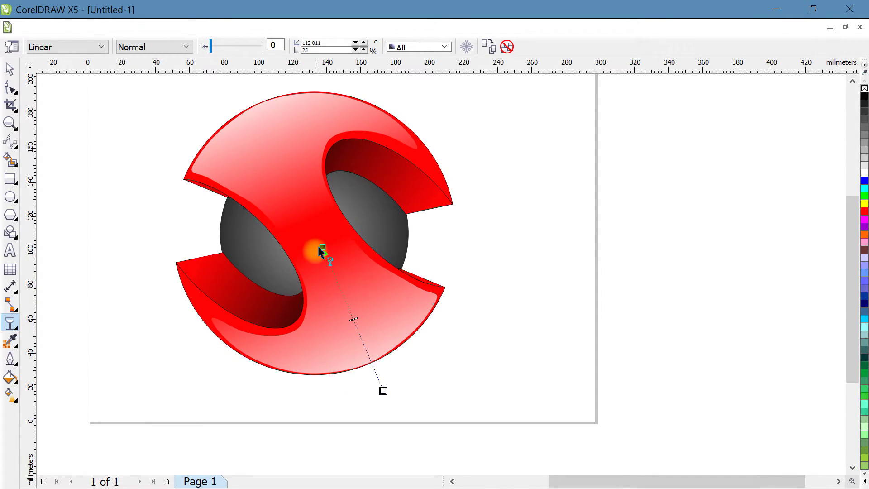
drag(329, 270, 368, 353)
key(Escape)
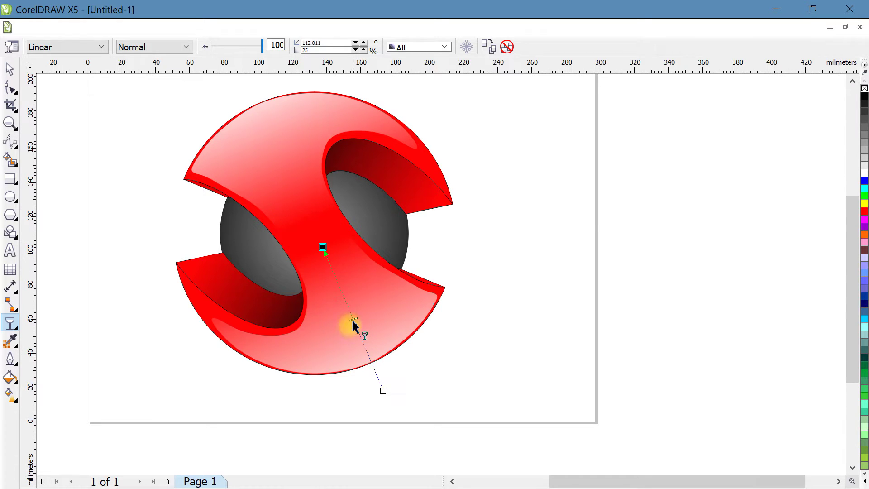
drag(321, 247, 338, 294)
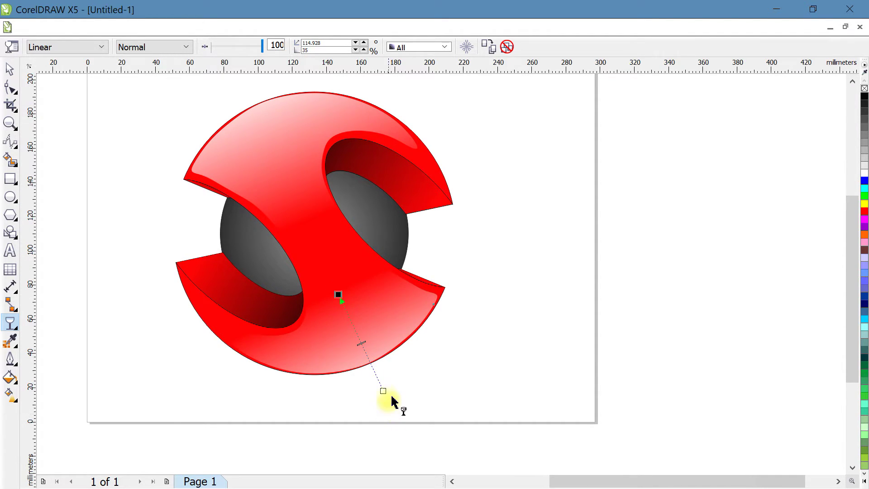
drag(384, 386, 379, 378)
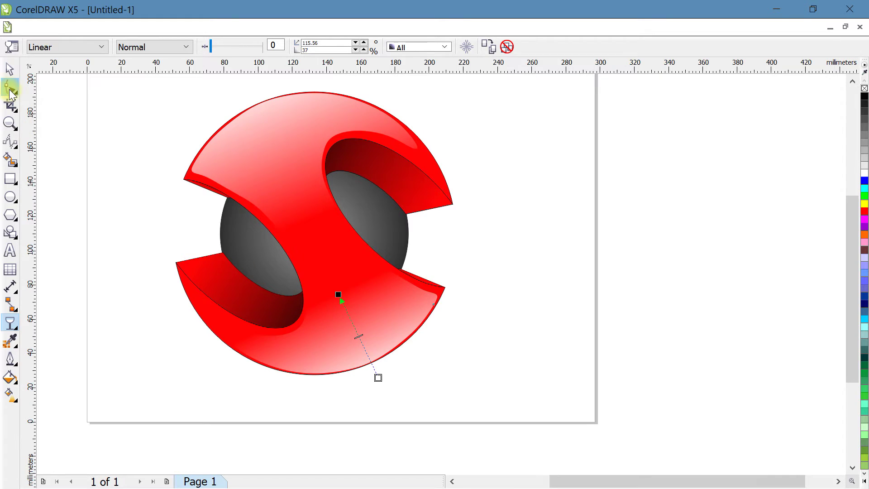
click(9, 69)
click(80, 150)
Shift the lower highlight slightly so it sits evenly inside the S shape's lower edge
scroll(352, 354, up, 2)
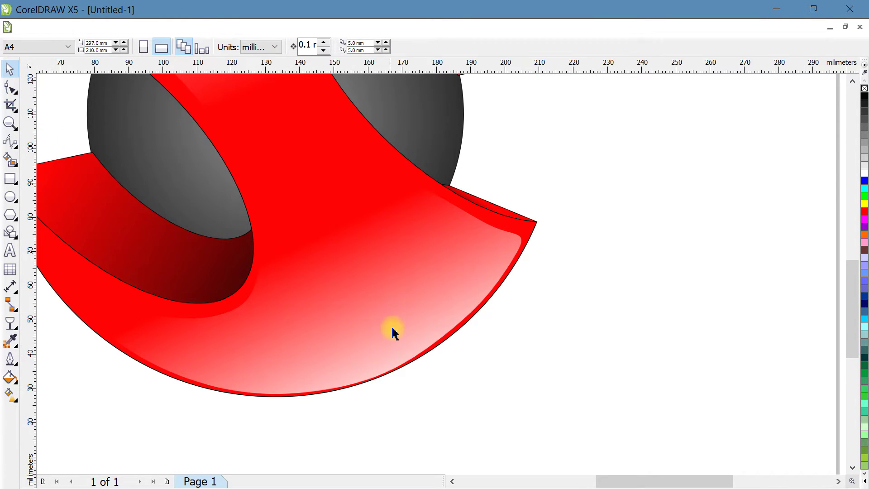
click(394, 327)
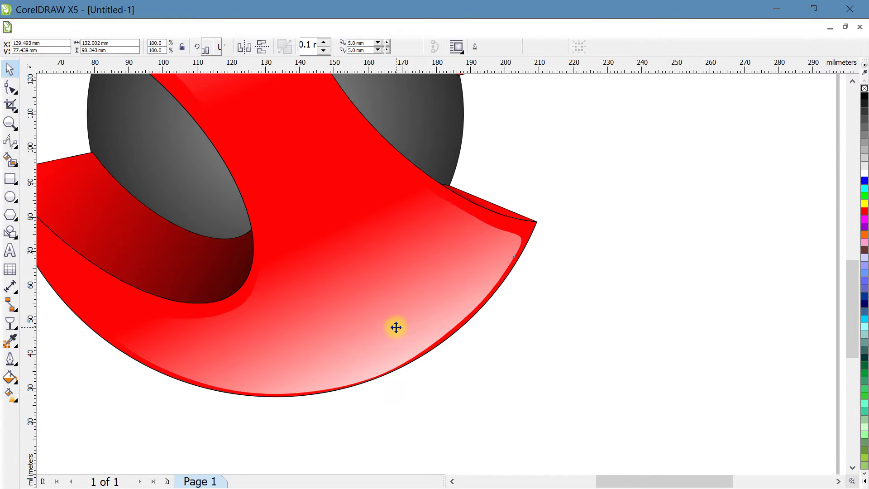
click(384, 393)
scroll(385, 355, down, 2)
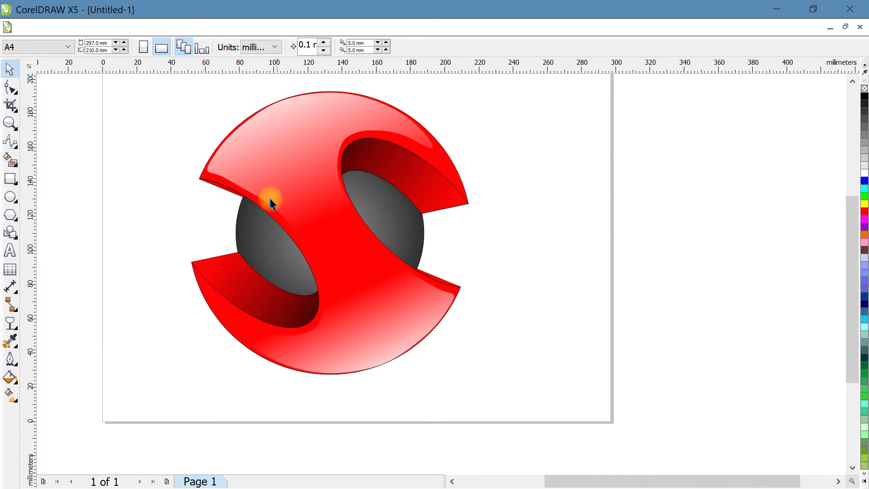
Select all the logo's objects and remove their outlines
drag(151, 82, 537, 425)
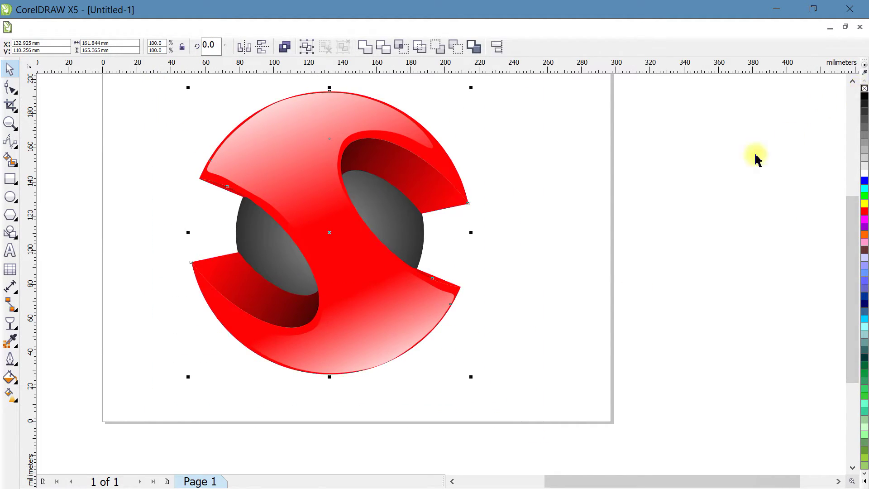
click(642, 220)
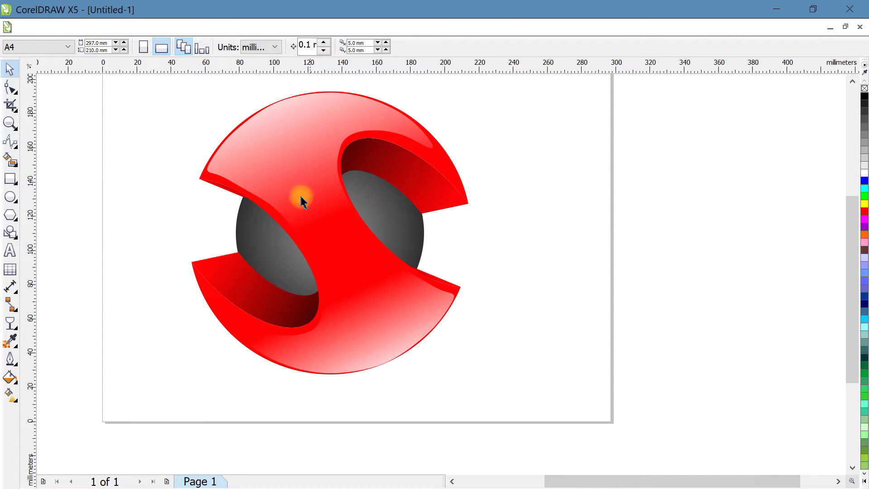
click(386, 144)
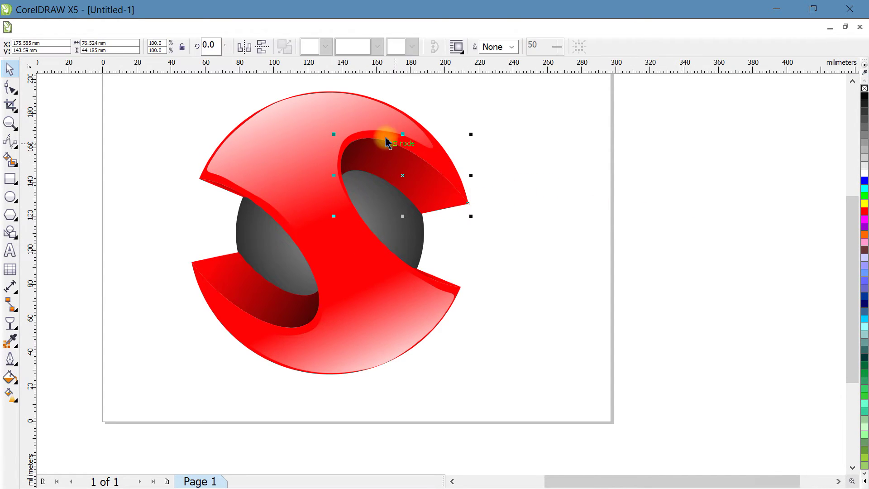
scroll(384, 163, up, 2)
click(587, 196)
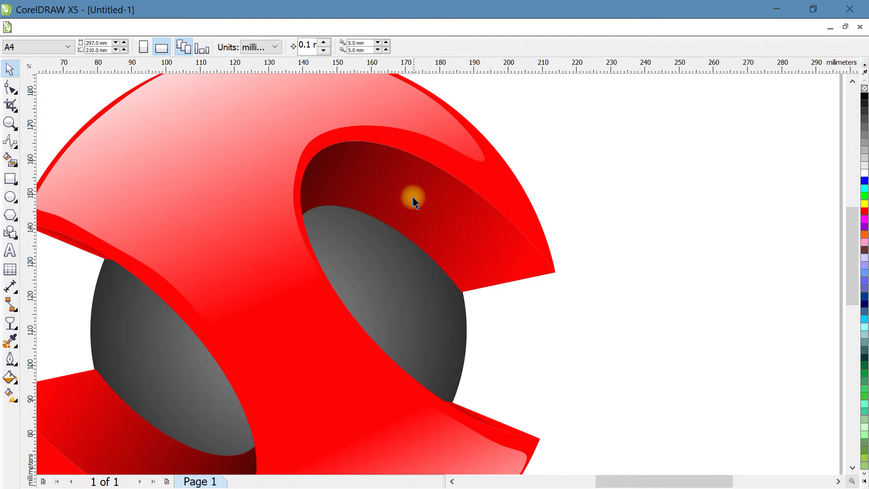
scroll(408, 199, down, 3)
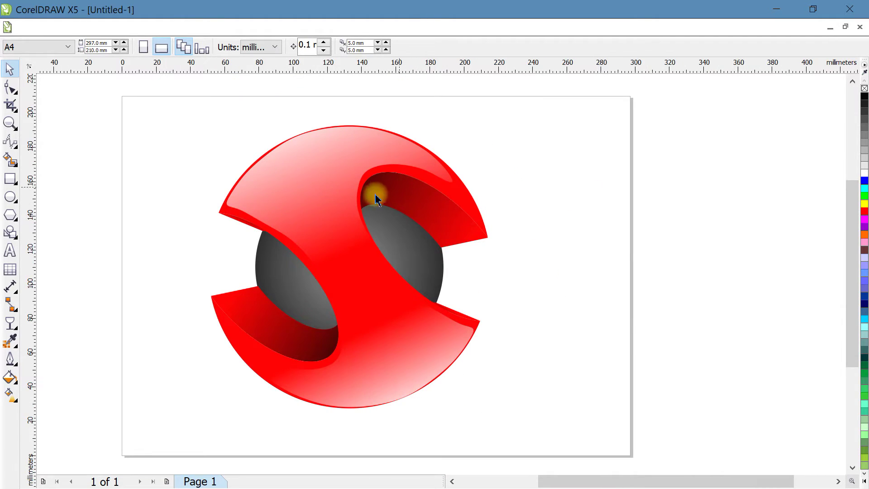
click(409, 192)
click(574, 239)
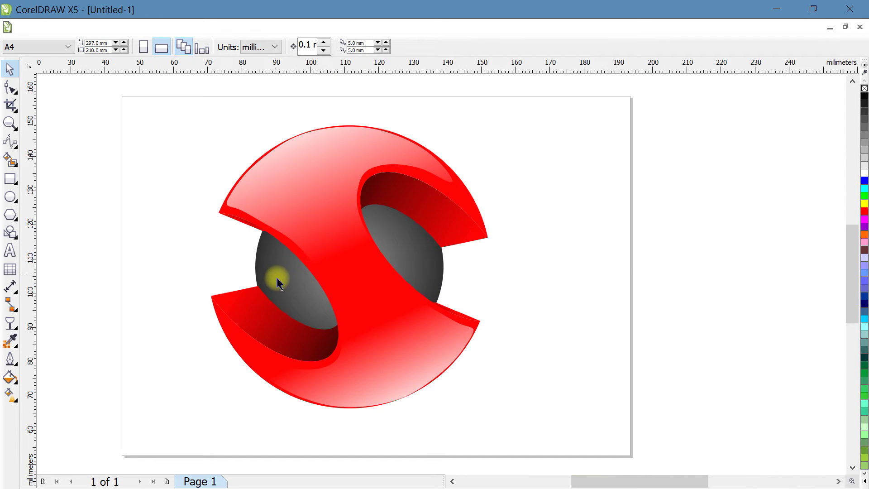
Select the complete logo and move it off the page, past the page's left edge
scroll(274, 274, up, 2)
click(205, 345)
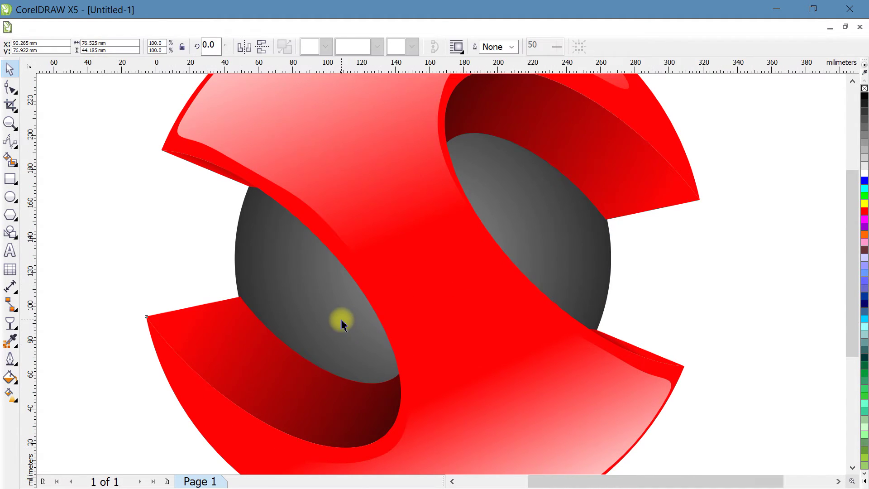
scroll(342, 322, down, 2)
click(574, 266)
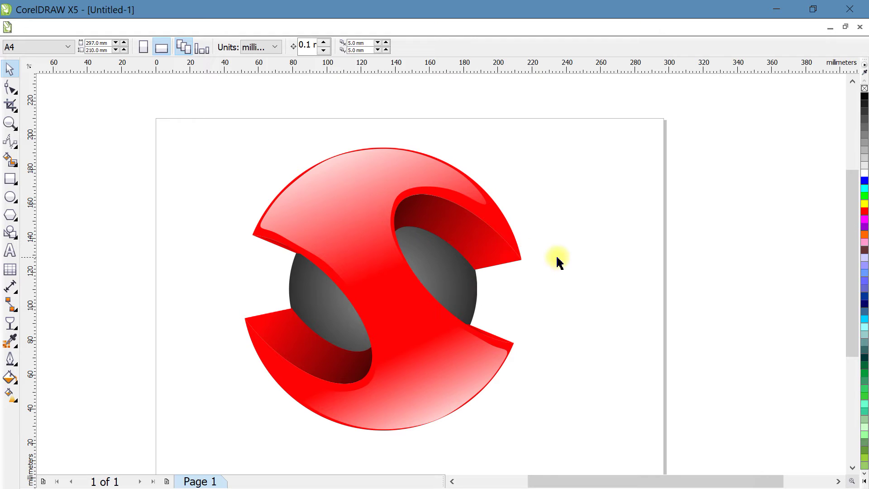
scroll(460, 329, down, 2)
drag(321, 213, 484, 379)
drag(454, 338, 267, 284)
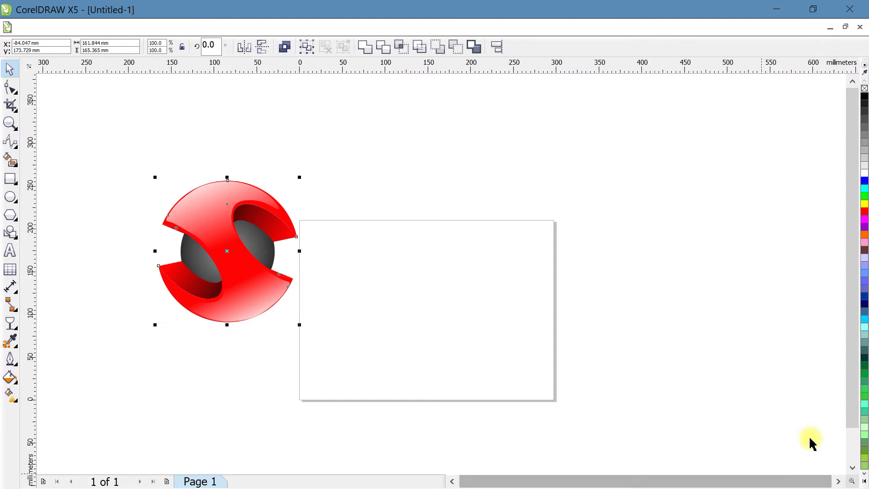
Group all the logo's objects and move the group farther away from the page, up and to the left
click(452, 481)
click(452, 481)
drag(449, 152, 682, 387)
drag(568, 255, 445, 208)
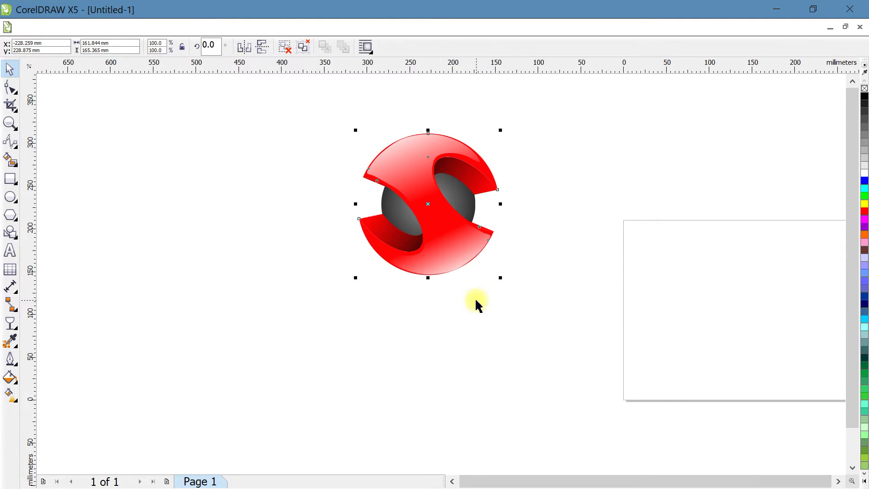
click(416, 324)
Draw a circle about 225 mm in diameter to the left of the logo and choose a custom radial fountain fill for it
click(10, 197)
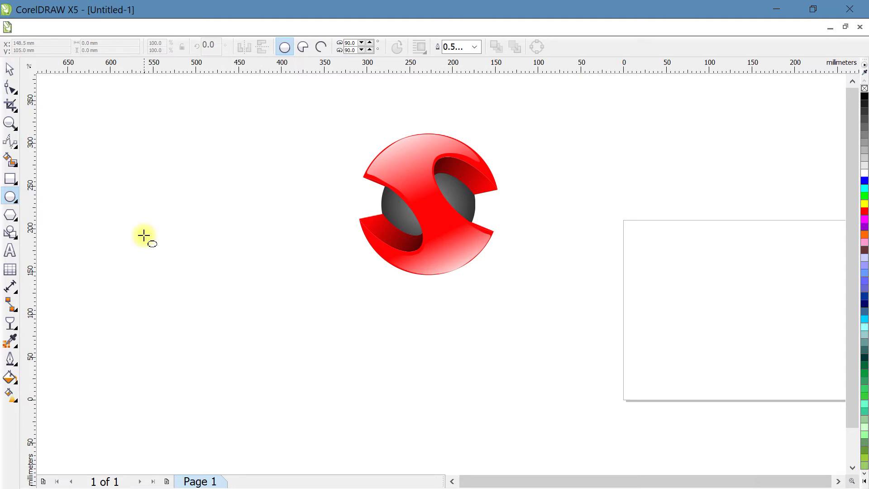
drag(150, 194, 307, 392)
click(17, 368)
click(9, 378)
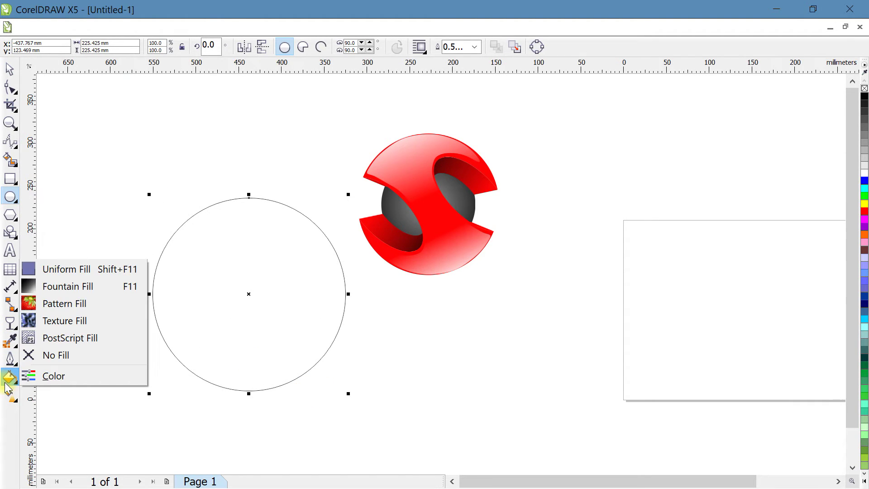
click(63, 289)
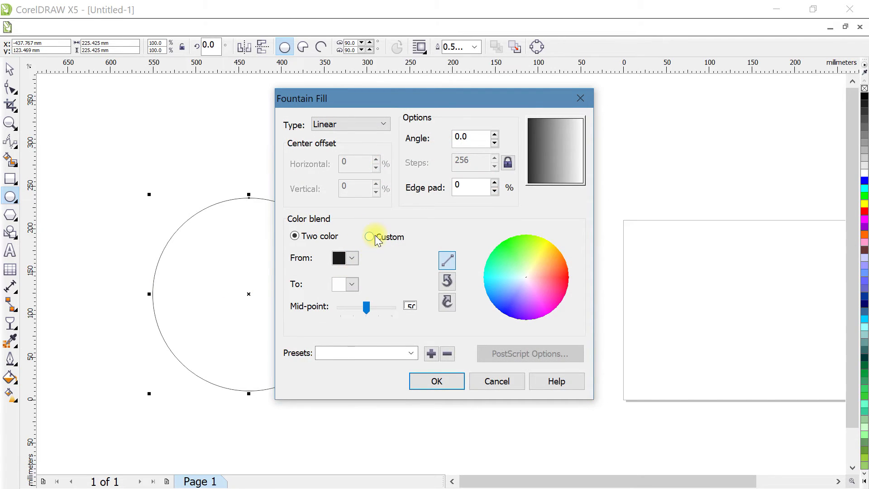
click(370, 237)
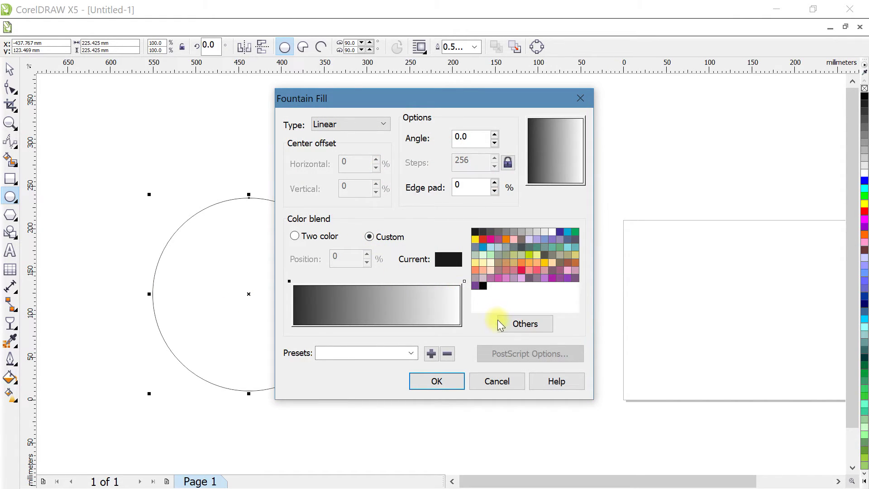
click(374, 129)
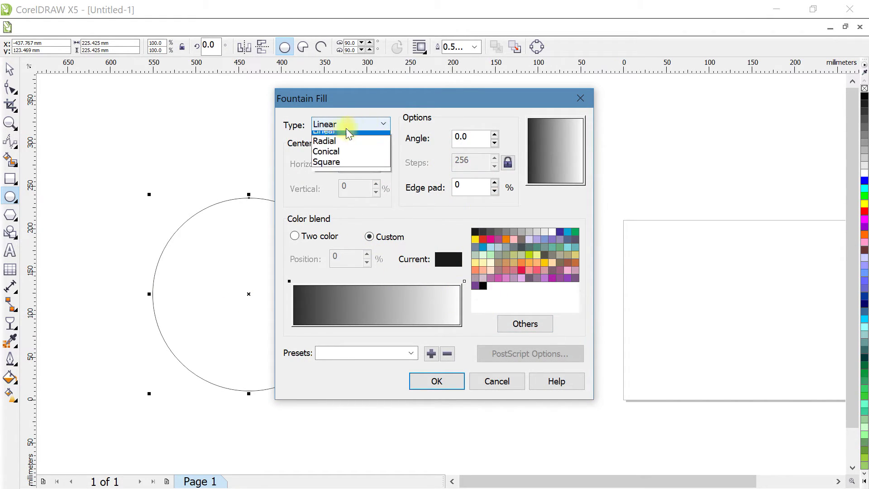
click(324, 143)
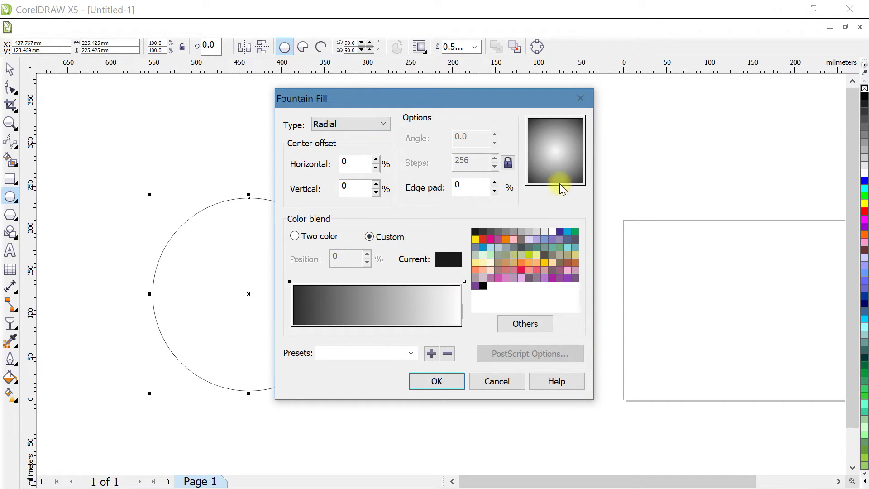
Fill the circle with a radial blend from white at the edge to black in the centre, adding a white stop at 36%
click(288, 280)
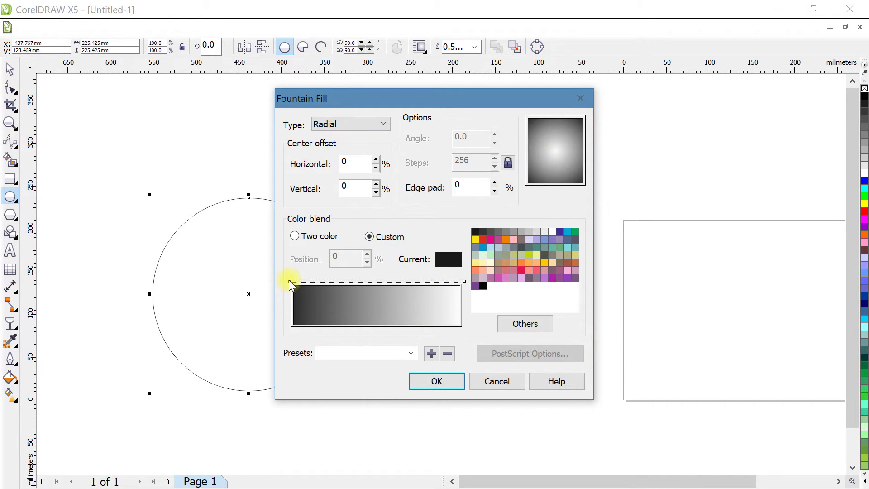
click(553, 230)
click(464, 282)
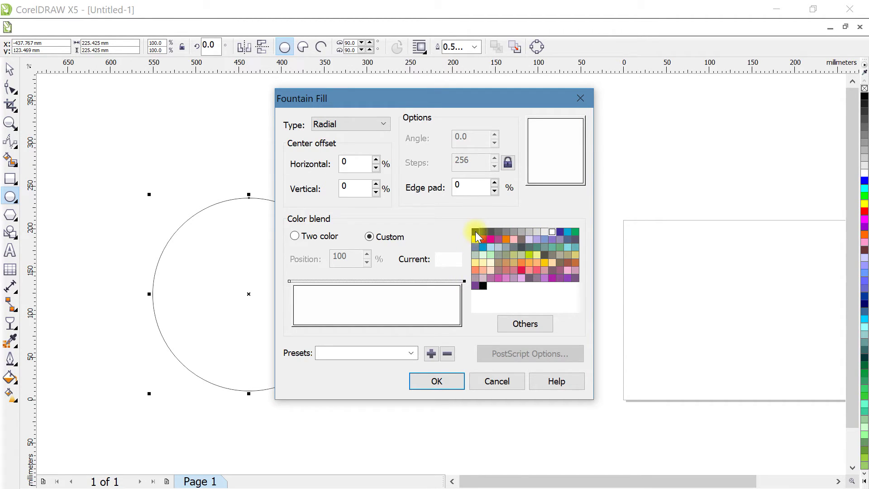
click(476, 231)
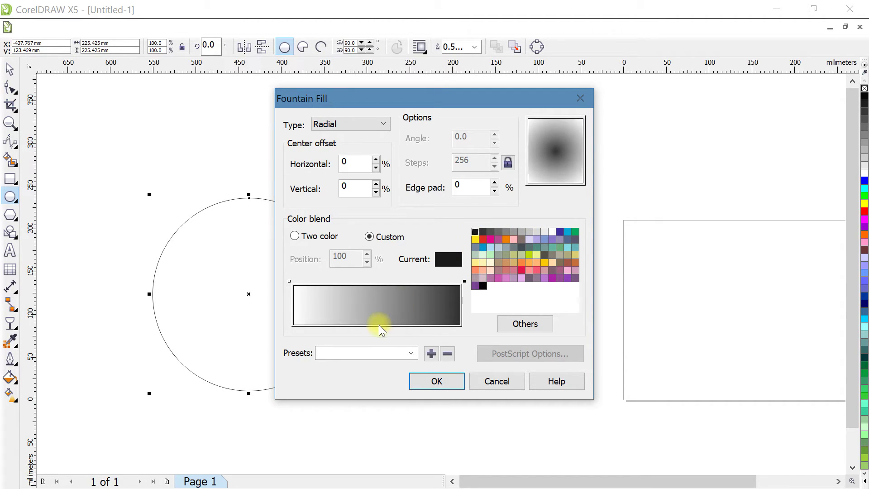
double_click(290, 281)
drag(292, 281, 352, 282)
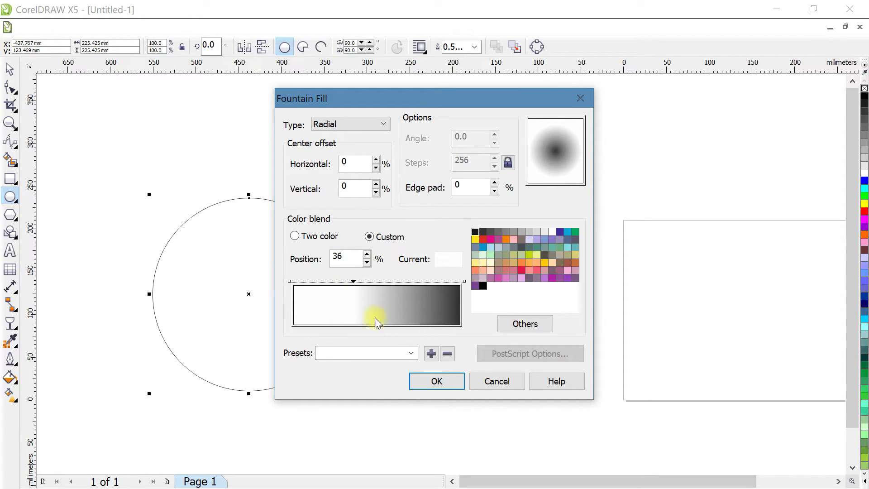
click(438, 382)
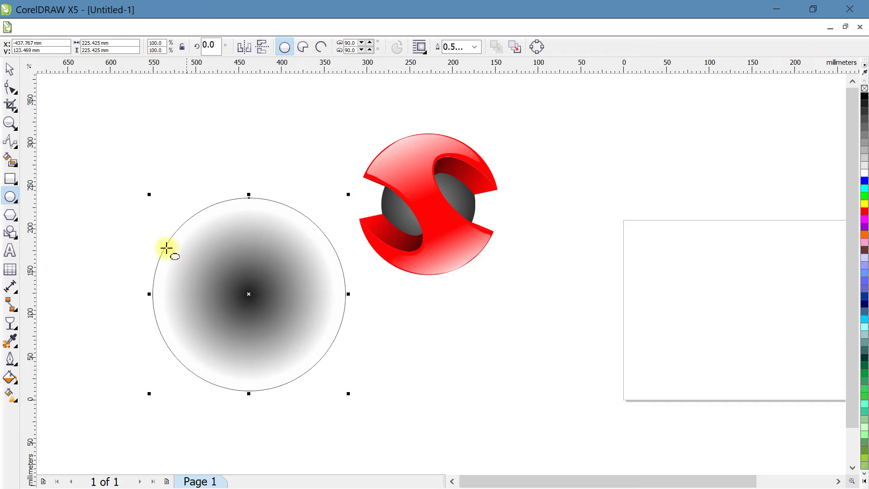
Shift the gradient circle slightly upward and remove its outline
drag(195, 237, 196, 224)
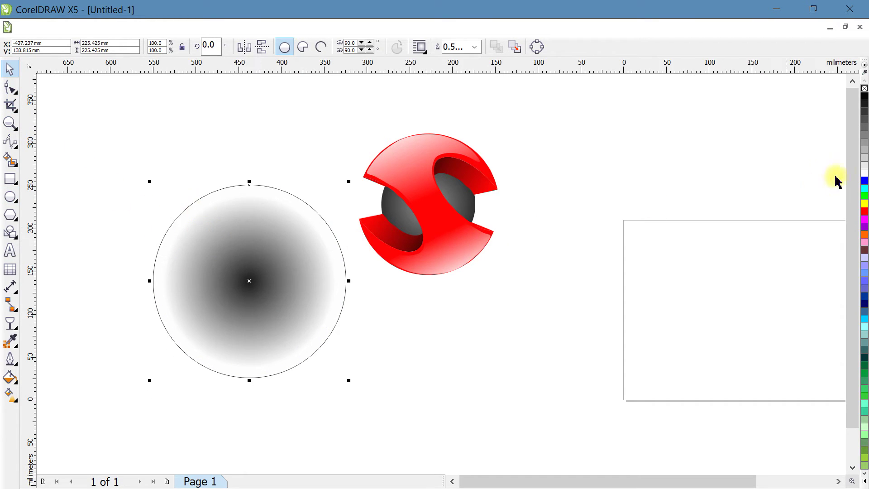
right_click(864, 90)
click(388, 359)
Convert the gradient circle to a 300 dpi RGB Color (24-bit) bitmap with anti-aliasing and a transparent background
click(265, 289)
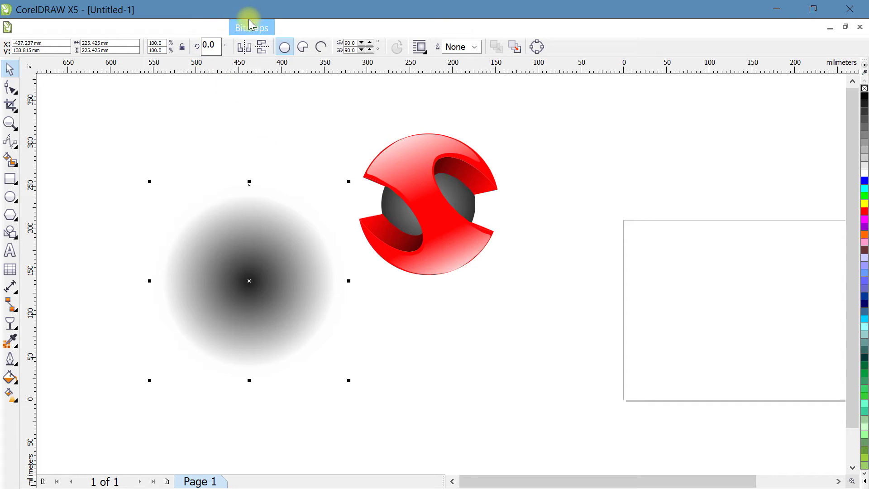
click(252, 32)
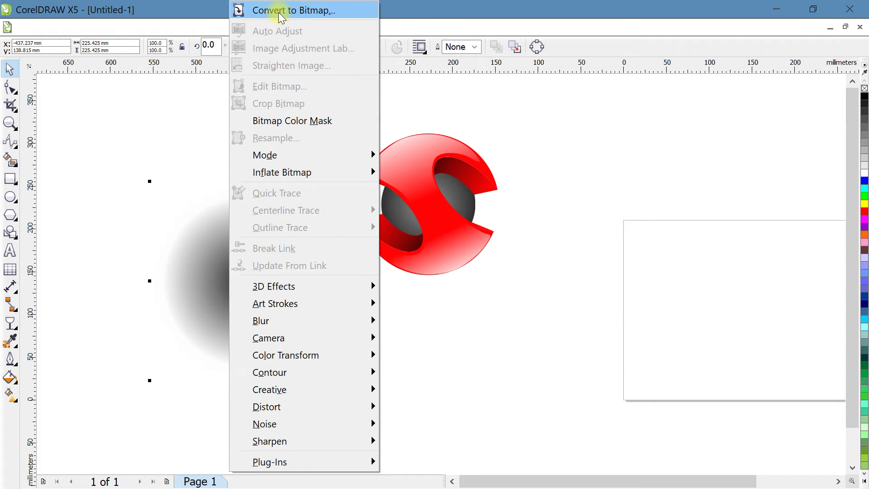
click(281, 13)
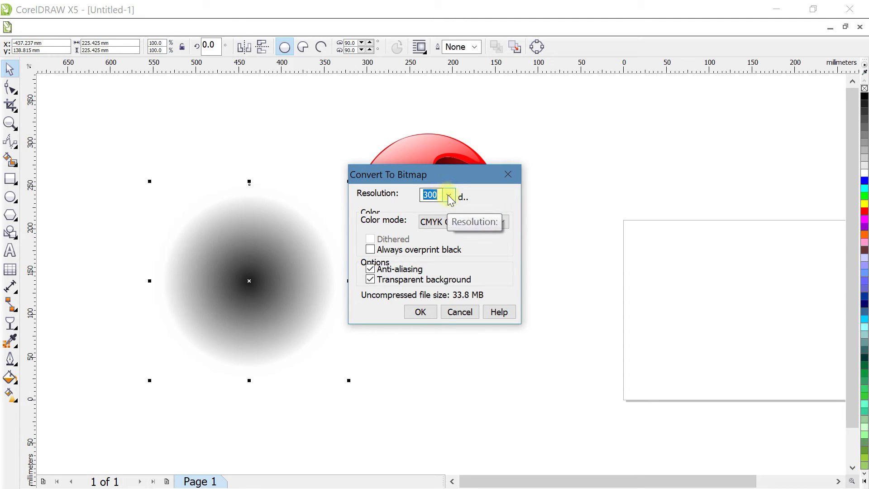
click(485, 225)
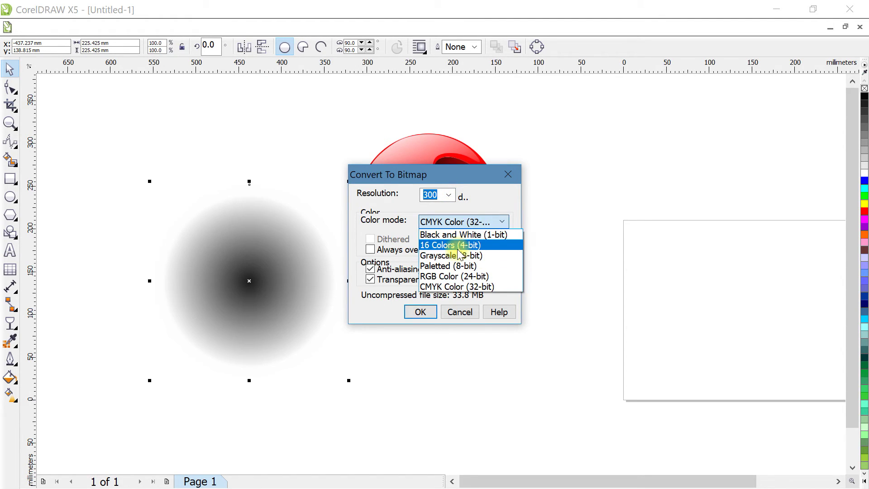
click(446, 275)
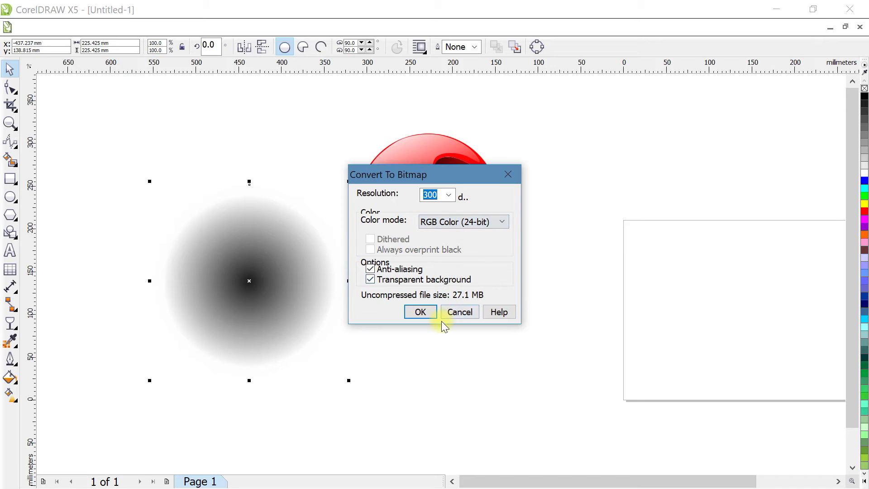
click(420, 312)
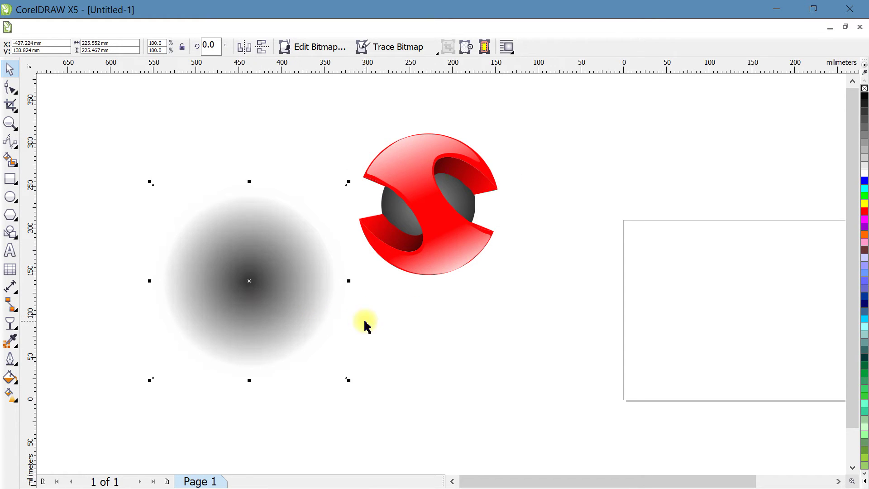
drag(290, 294, 470, 305)
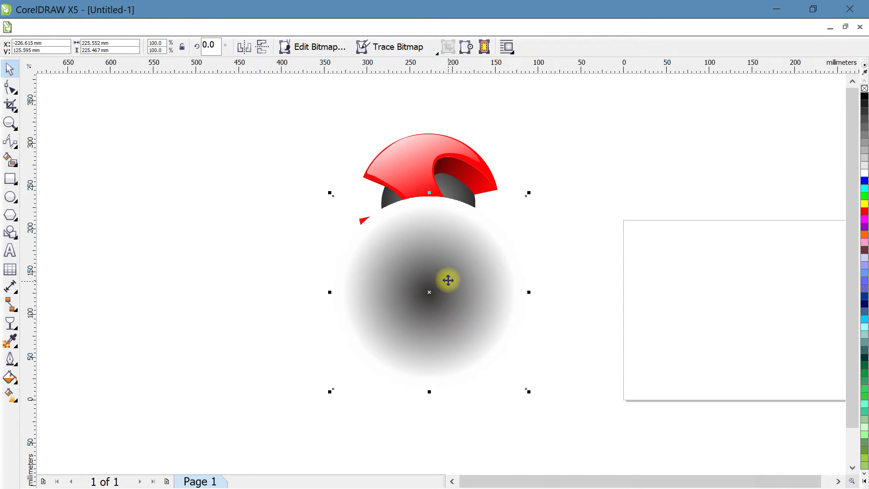
drag(430, 193, 430, 304)
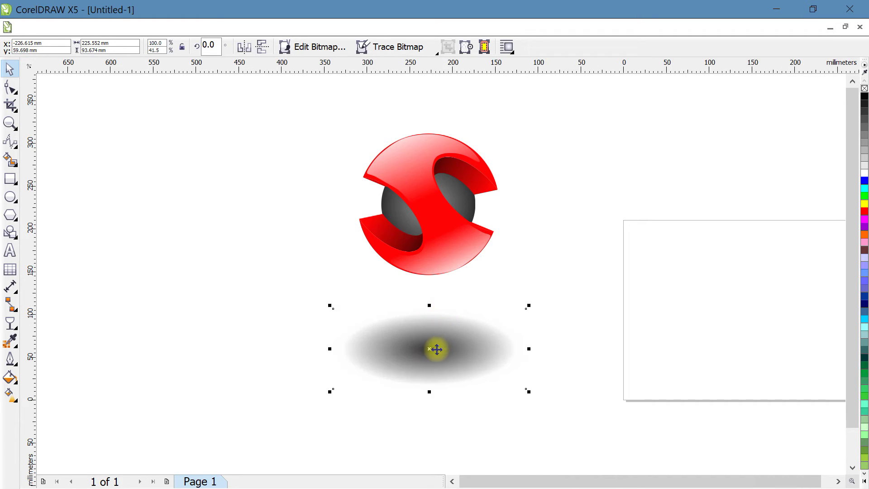
drag(436, 349, 220, 261)
key(ctrl+z)
key(ctrl+z)
key(ctrl+z)
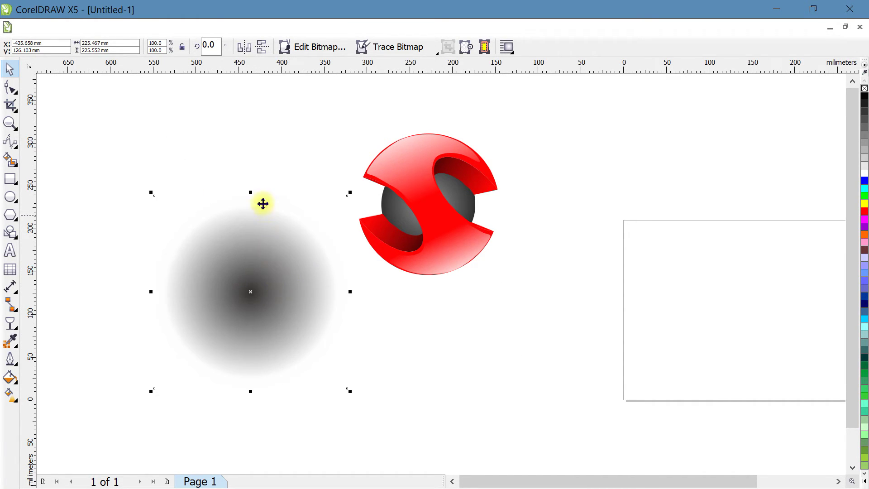
Flatten the circular bitmap to an ellipse about 105 mm high and place it under the logo's lower edge as a shadow
drag(250, 191, 252, 297)
drag(261, 345, 437, 298)
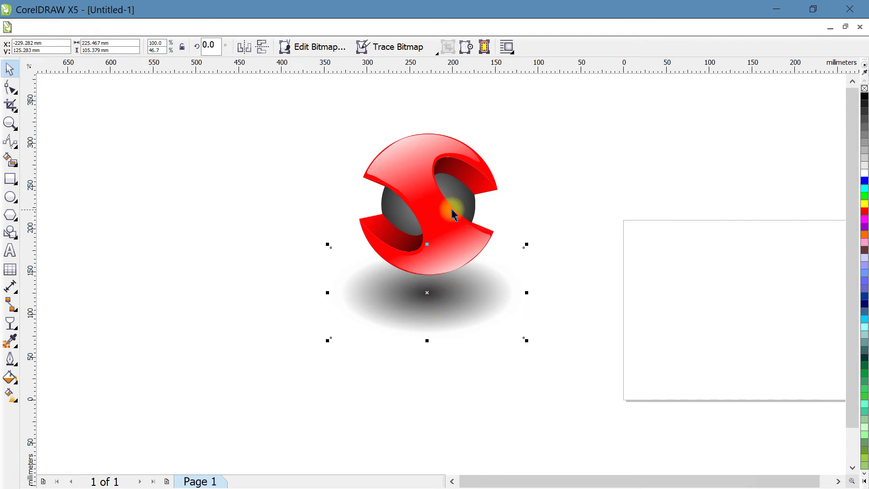
scroll(474, 220, up, 1)
scroll(469, 230, down, 1)
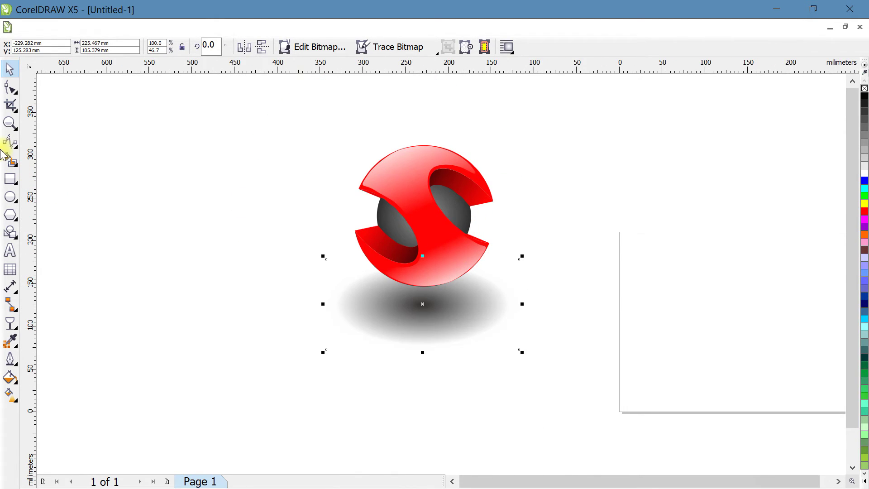
Scale the shadow bitmap down to about 194 × 91 mm and move it down so it sits just below the logo
click(17, 128)
drag(299, 118, 577, 366)
click(16, 75)
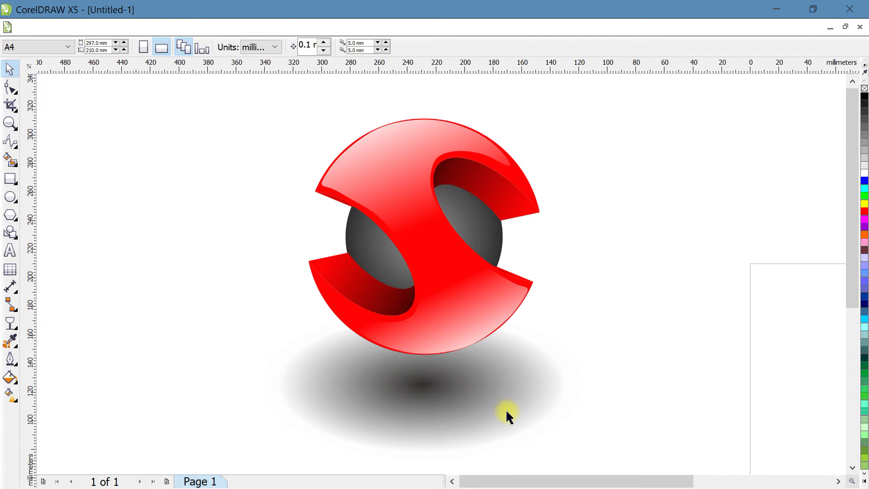
drag(587, 464, 565, 453)
drag(480, 371, 480, 397)
click(568, 345)
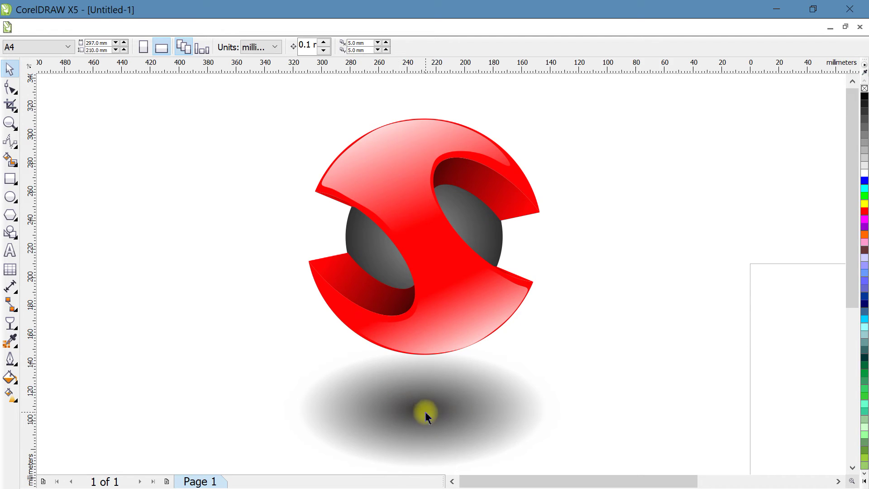
Apply a uniform transparency to the shadow bitmap and reduce the amount to make the shadow darker
click(442, 416)
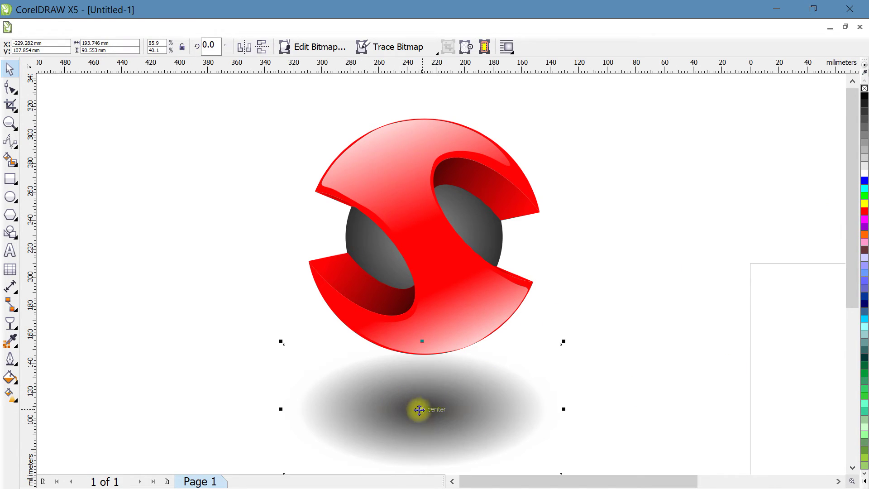
click(10, 323)
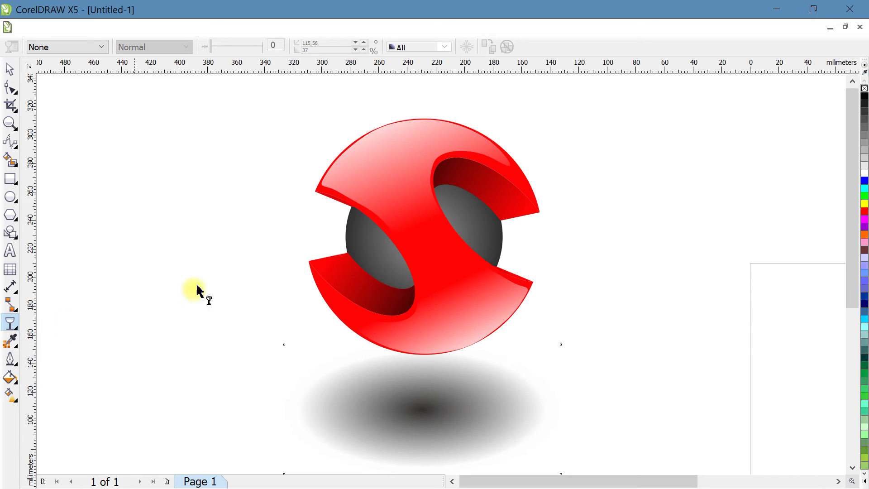
click(78, 48)
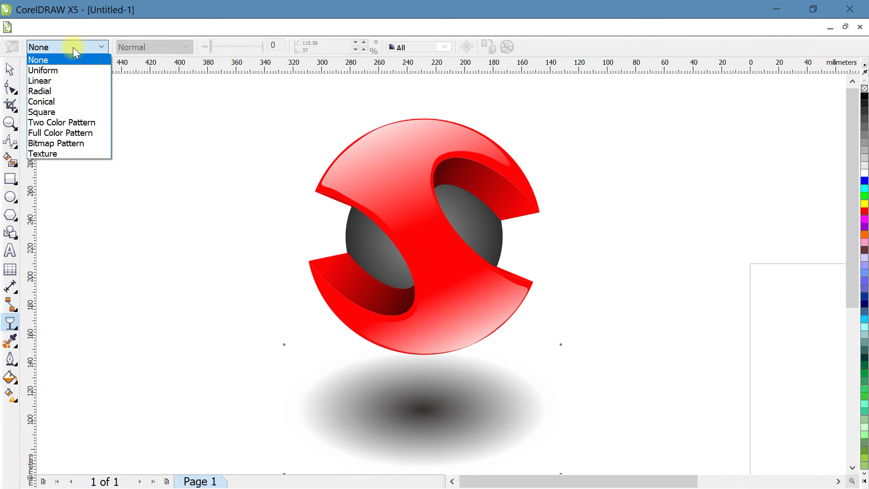
click(63, 69)
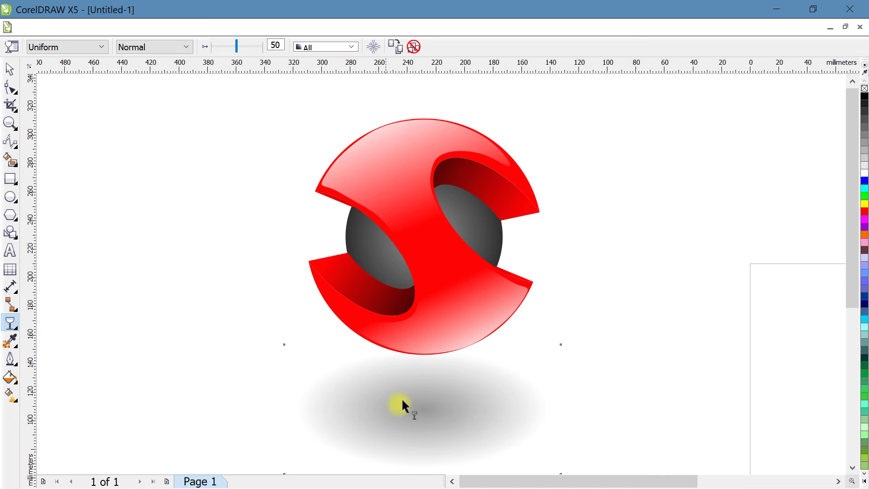
click(230, 45)
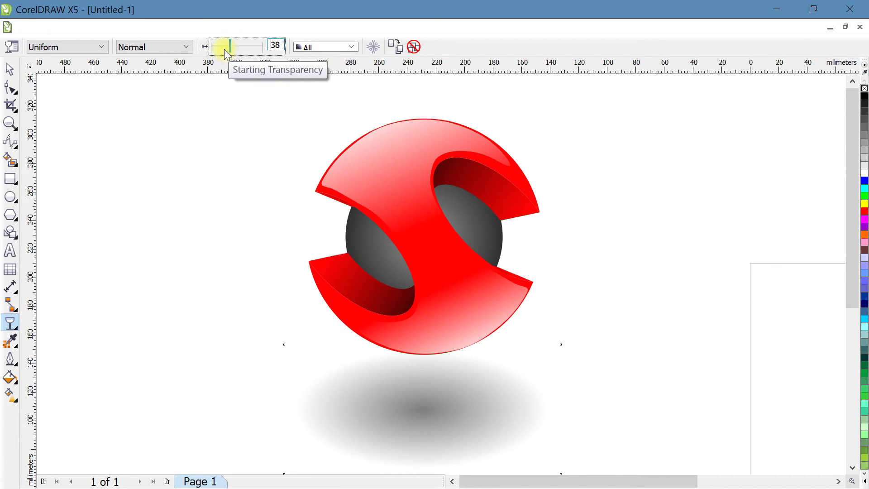
click(224, 48)
Move the semi-transparent shadow bitmap away from under the logo to the empty area on the logo's left
key(space)
key(Escape)
drag(465, 415, 188, 238)
click(214, 336)
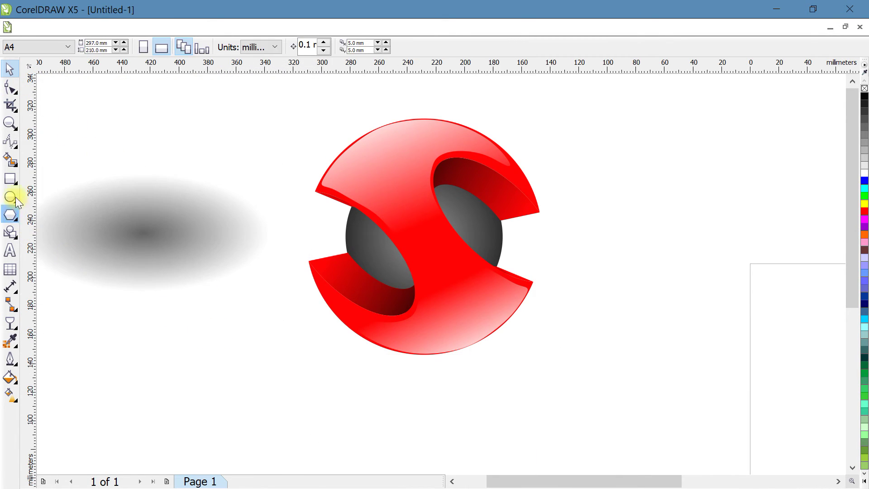
Draw a circle about 107 mm in diameter in the empty area beside the logo and fill it with black
click(10, 196)
drag(589, 163, 691, 320)
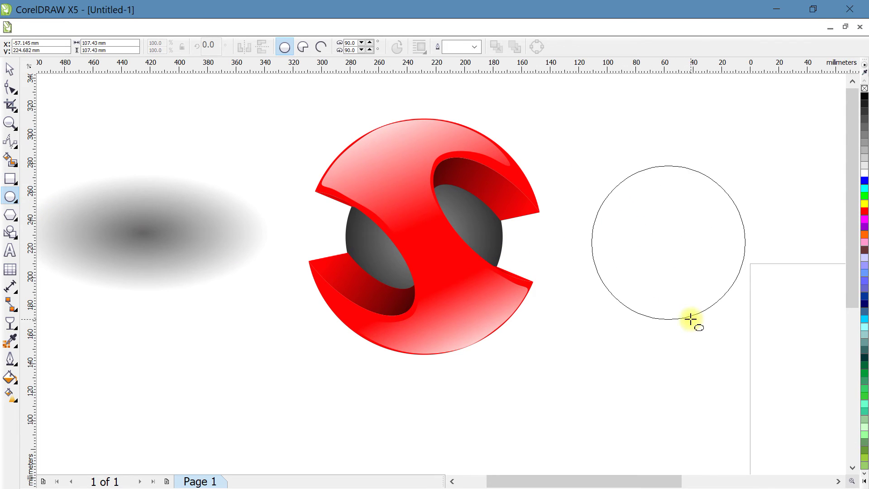
click(864, 97)
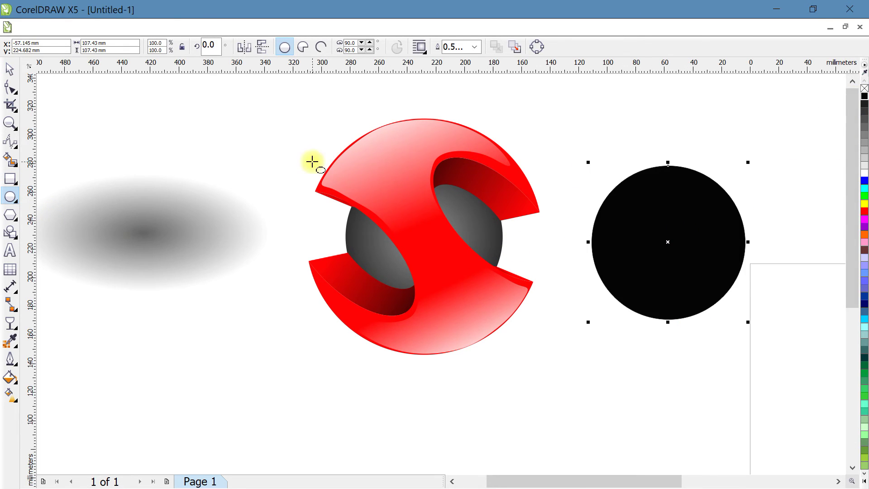
Convert the black circle to a 300 dpi RGB Color (24-bit) bitmap with anti-aliasing and a transparent background
click(315, 29)
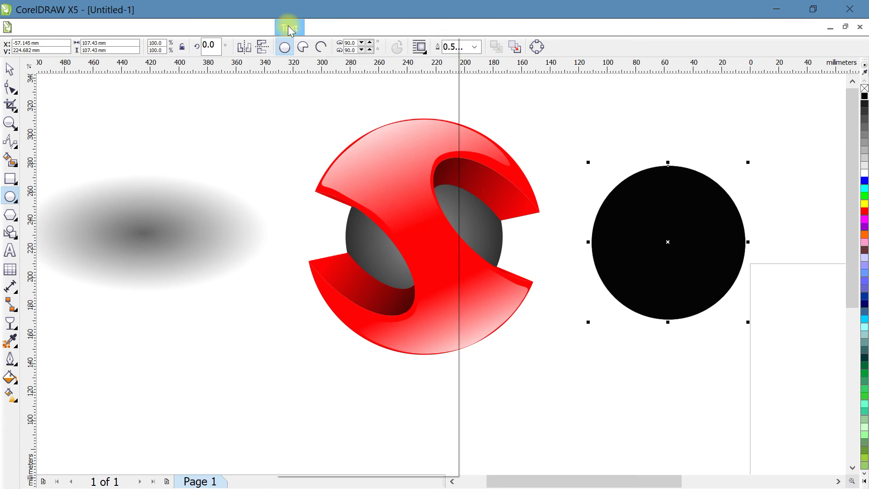
mouse_move(256, 25)
click(262, 10)
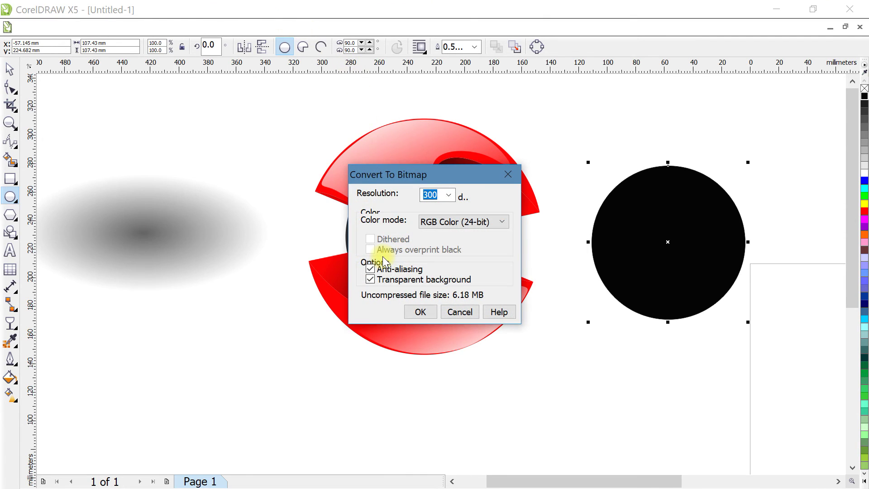
click(420, 312)
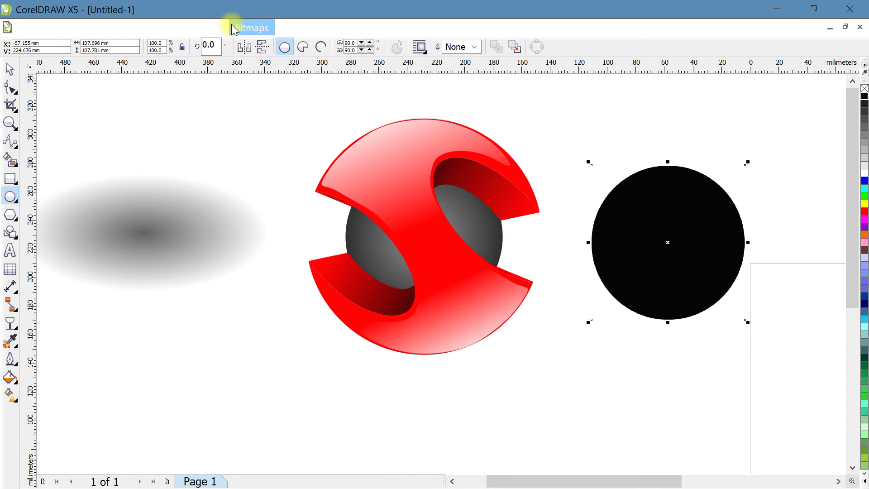
Apply a Gaussian Blur with a radius of 120 pixels to the black circle bitmap
click(250, 25)
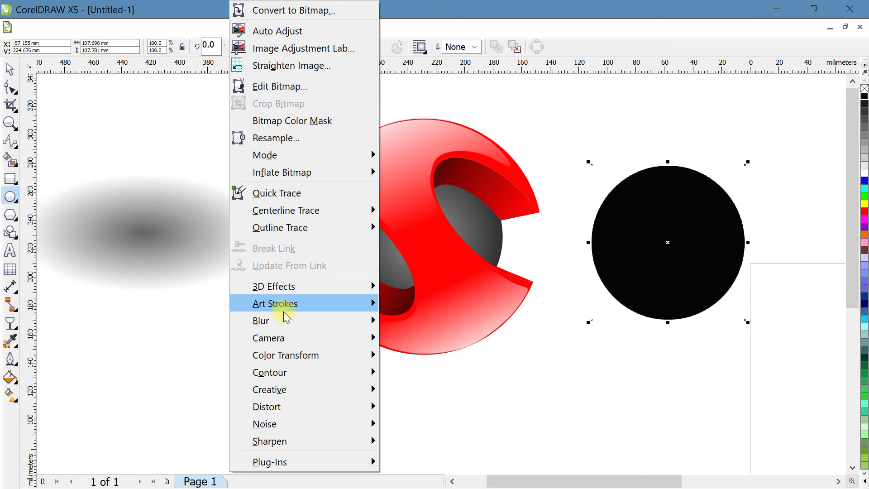
mouse_move(283, 319)
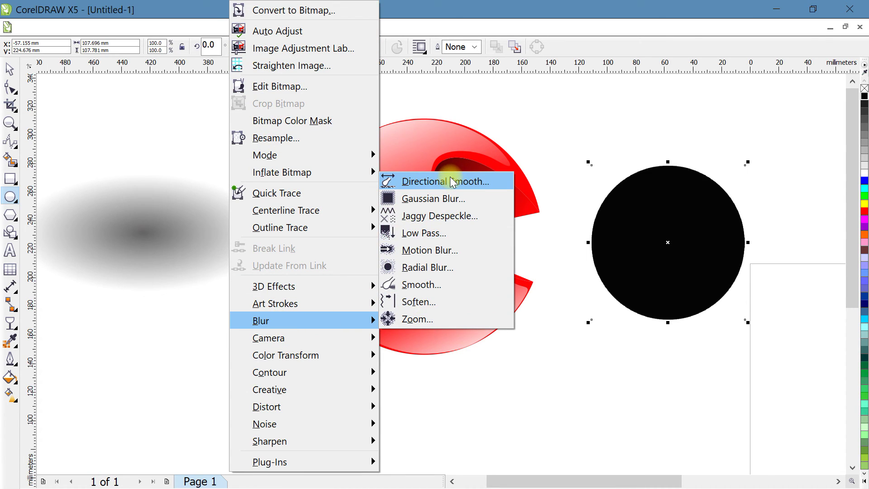
click(465, 198)
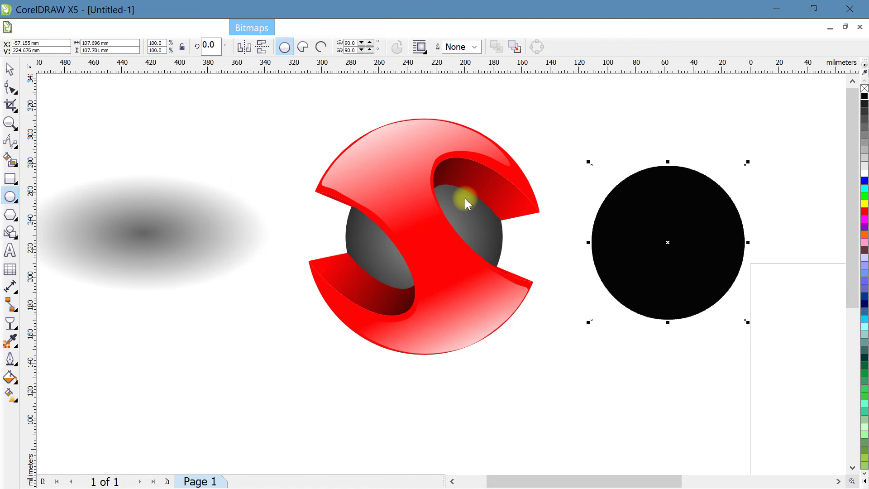
drag(383, 199, 288, 153)
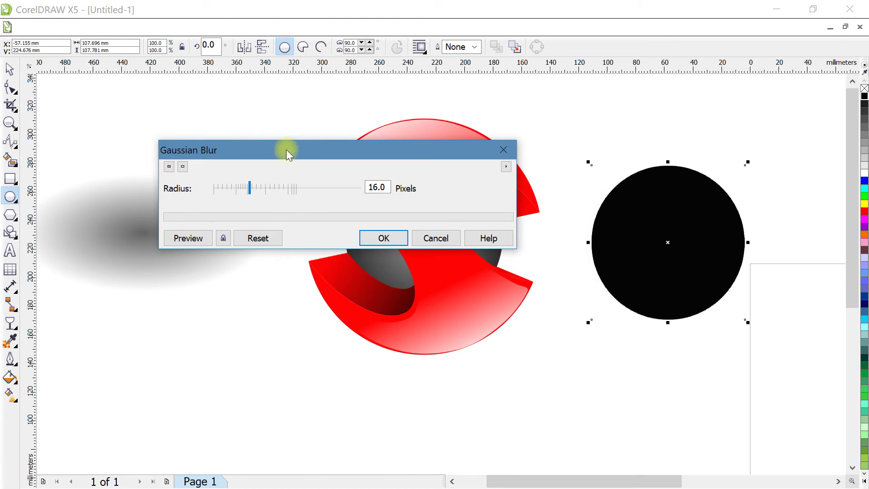
click(223, 239)
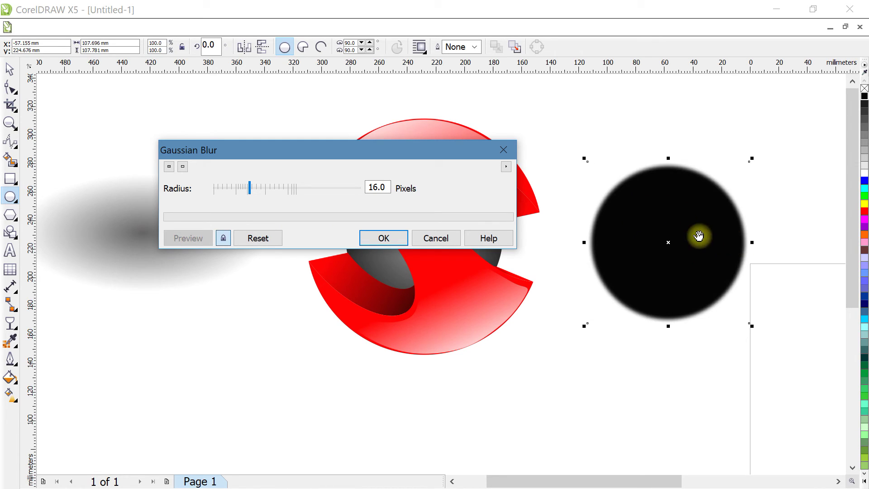
click(292, 189)
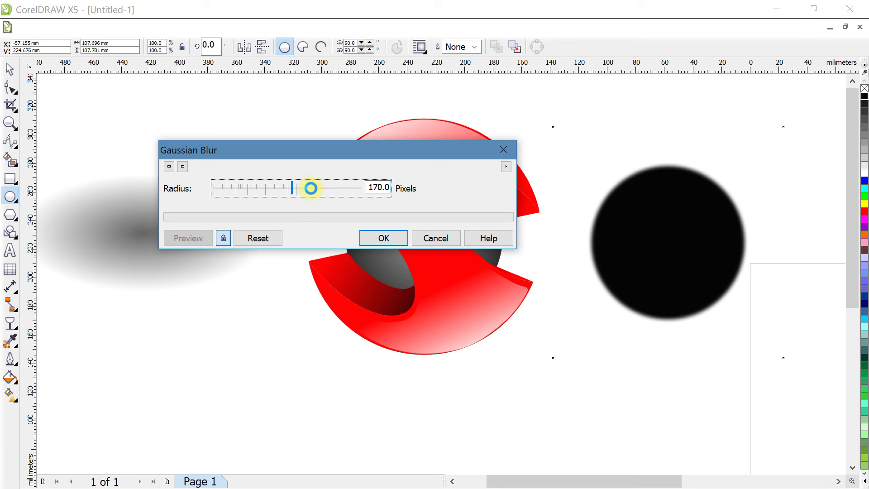
click(324, 190)
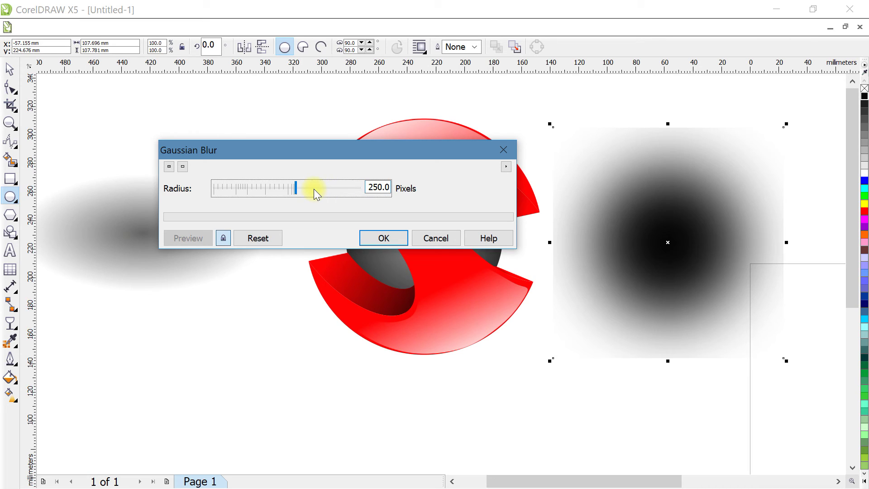
drag(292, 185, 290, 187)
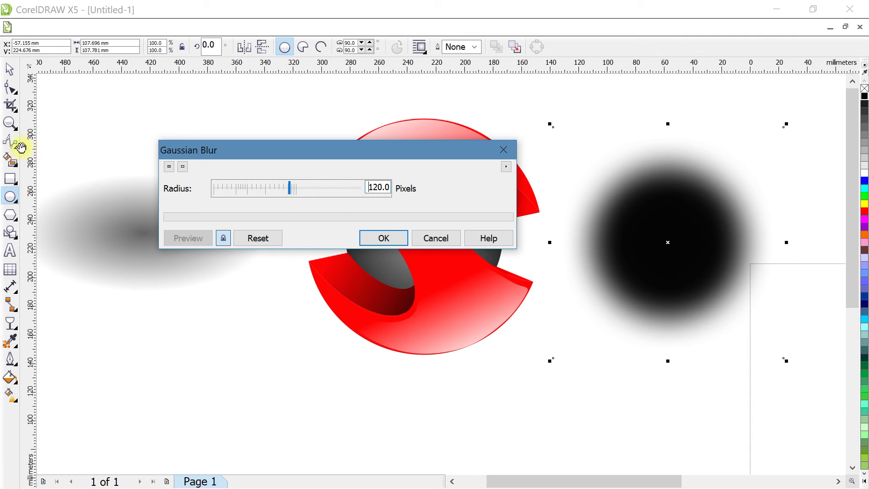
click(384, 237)
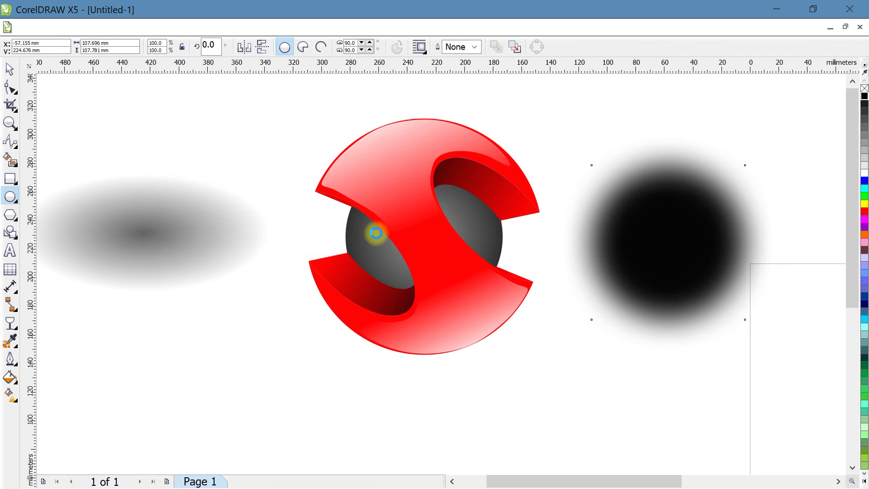
Flatten the blurred circle bitmap to an ellipse about 73 mm high and move it slightly lower beside the logo
click(10, 70)
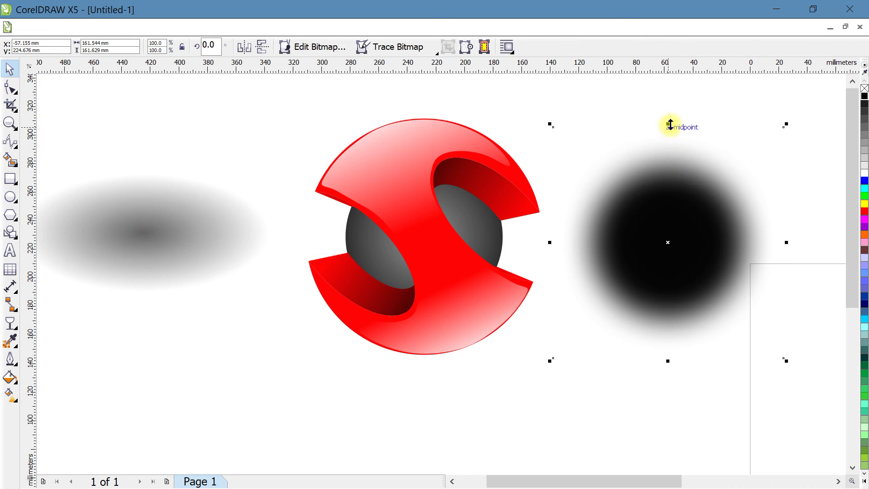
drag(669, 125, 672, 251)
drag(669, 302, 654, 327)
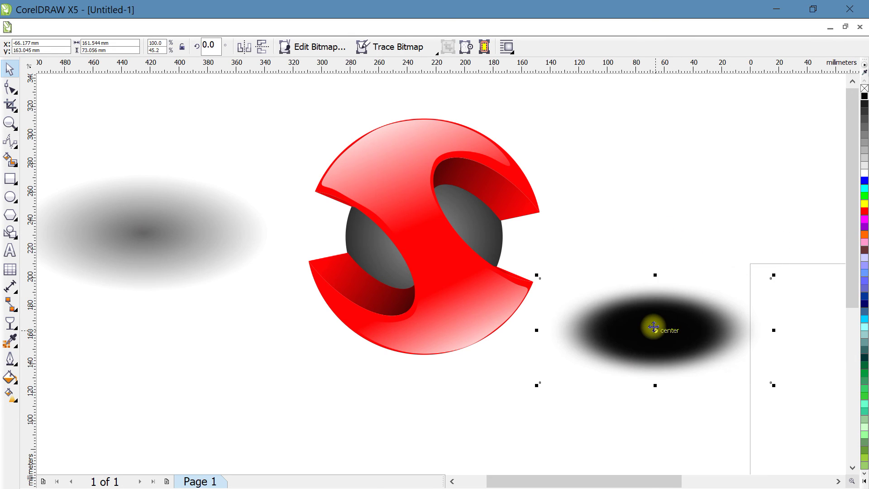
Apply a uniform transparency of 40 to the black blurred ellipse and place it just below the logo
click(10, 323)
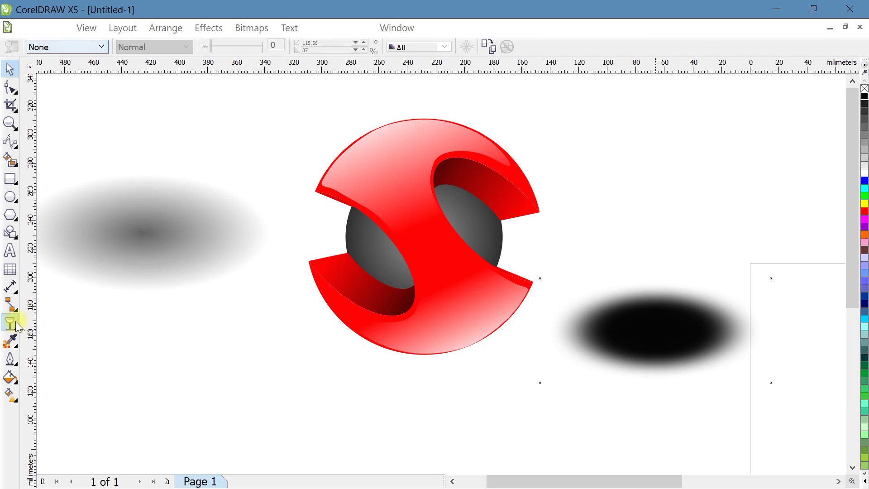
click(88, 46)
click(60, 68)
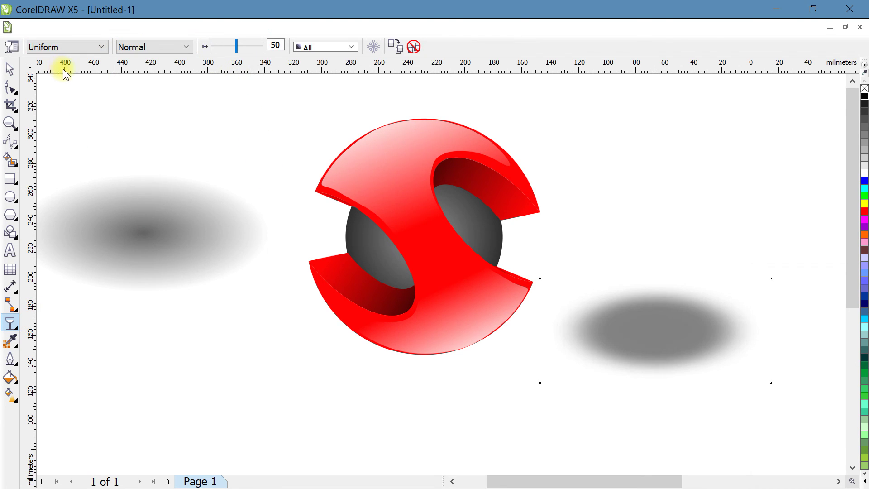
drag(235, 47, 231, 46)
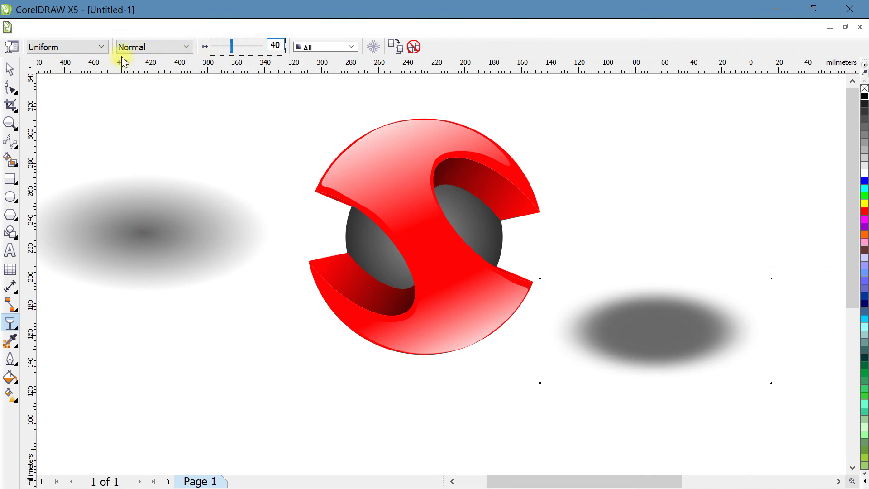
key(space)
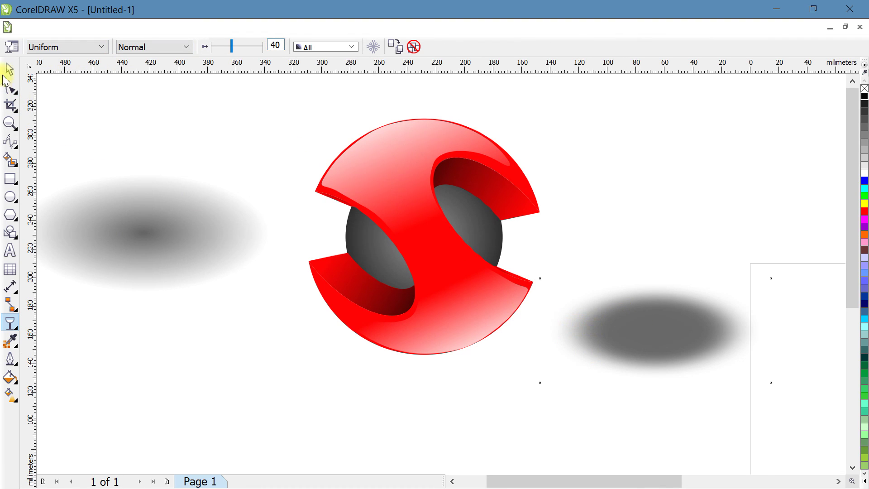
drag(673, 343, 449, 408)
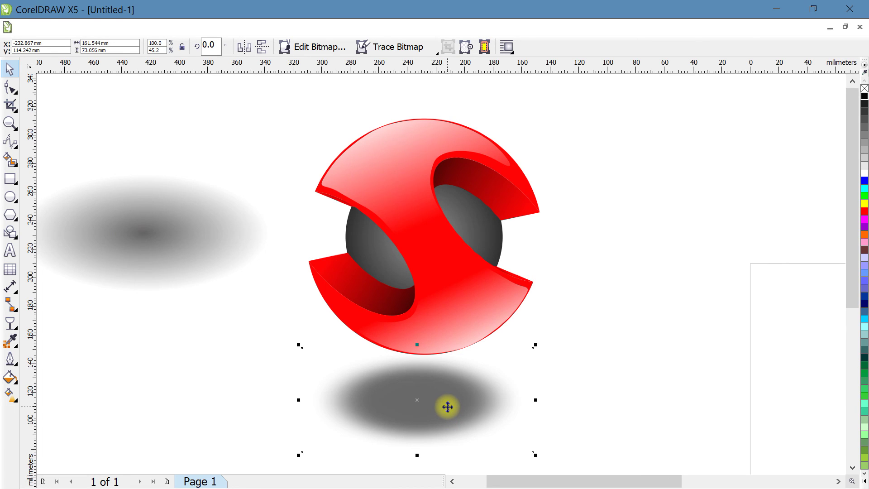
Delete the blurred ellipse under the logo and move the original semi-transparent shadow bitmap back beneath the logo's lower edge
key(Delete)
drag(170, 229, 430, 386)
key(Escape)
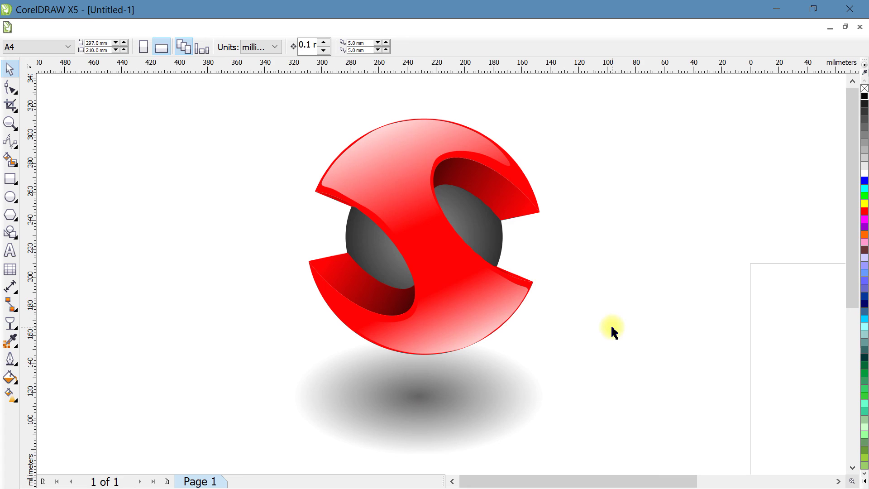